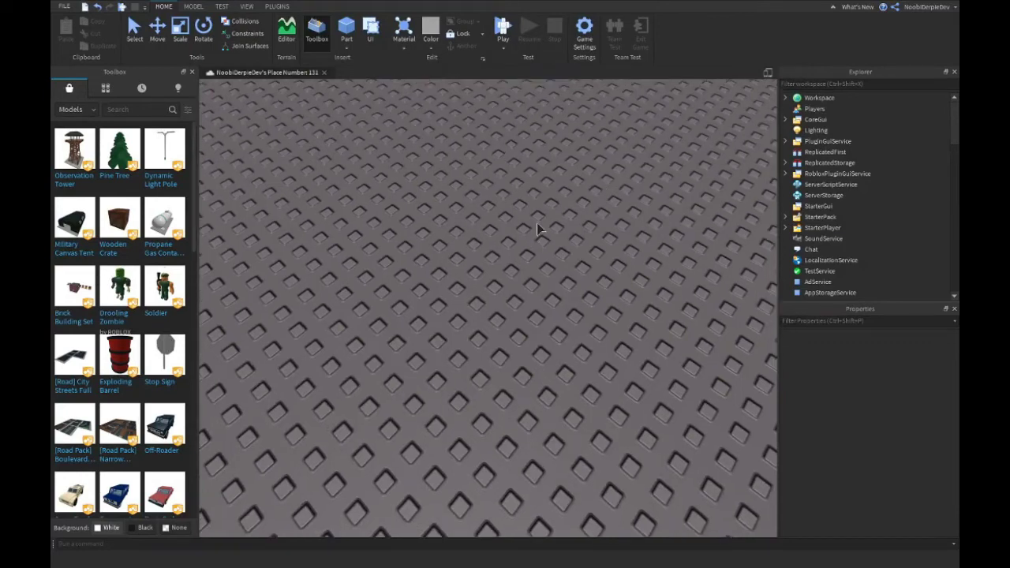
- Insert a new Script into ServerScriptService
scroll(536, 222, "down", 5)
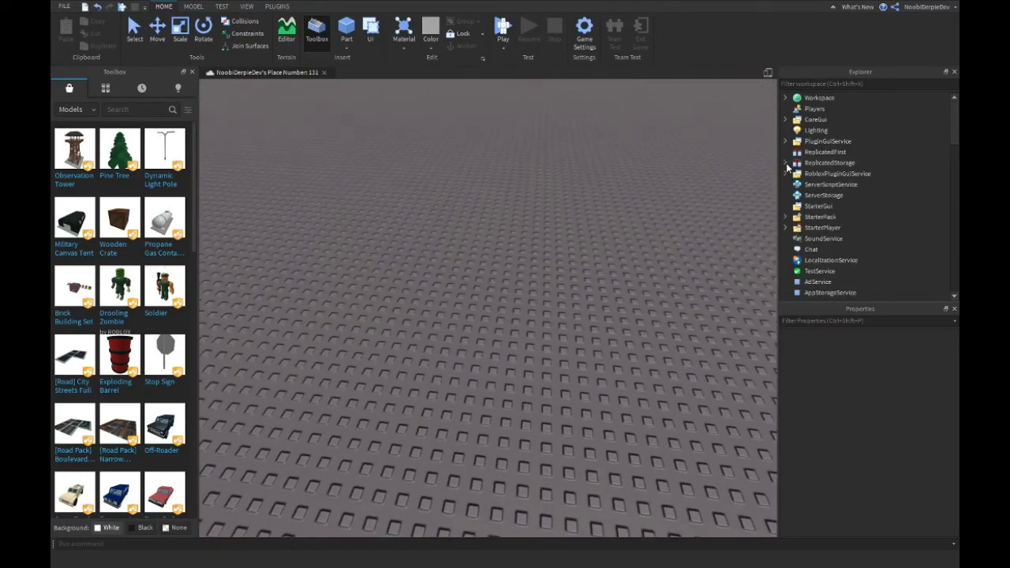
left_click(852, 184)
left_click(863, 185)
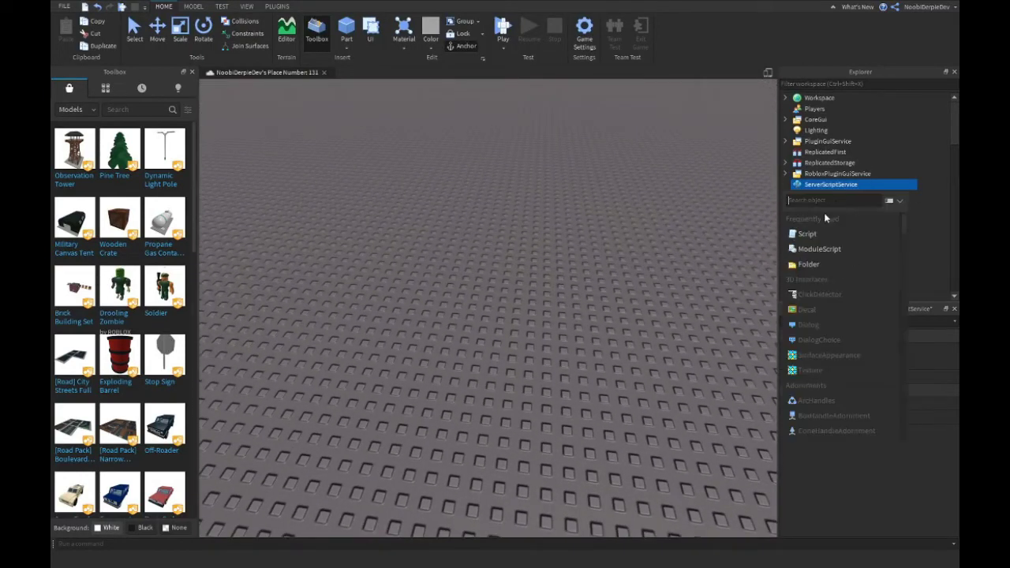
left_click(812, 235)
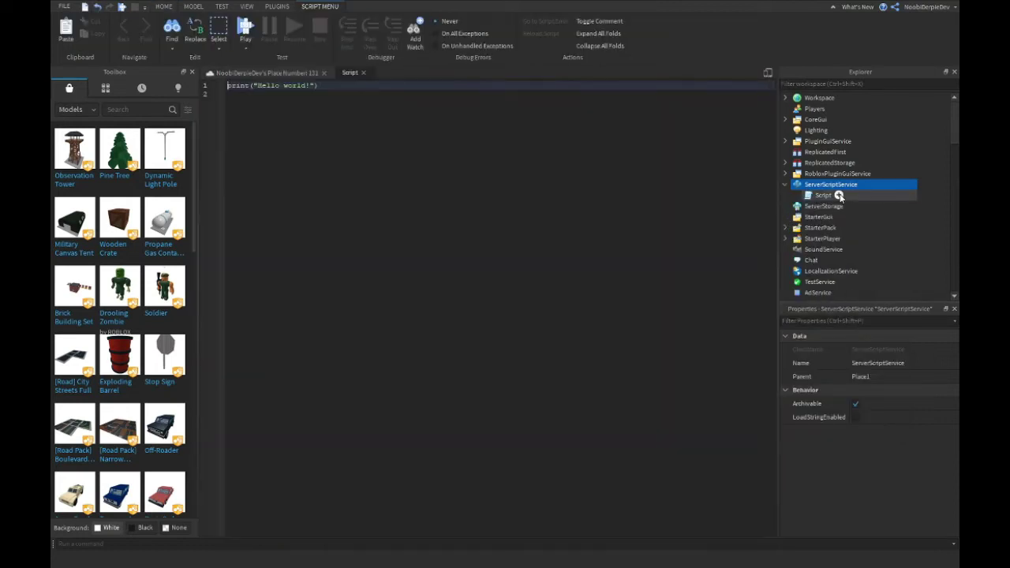
- Add a Folder named Clothes inside the Script, fixing the 'Clothres' typo
left_click(828, 196)
left_click(838, 194)
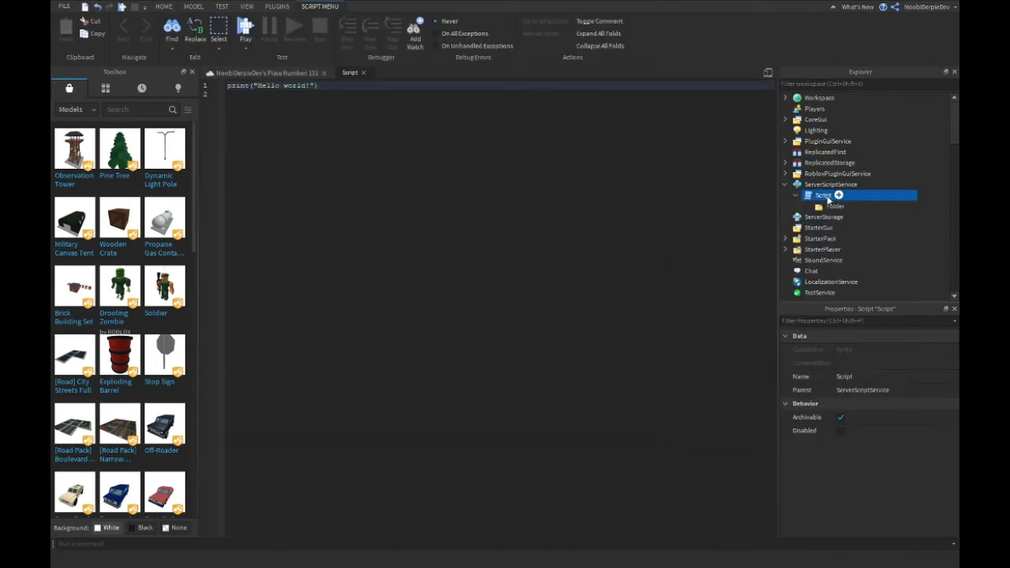
left_click(850, 205)
type("Clothres")
key("Return")
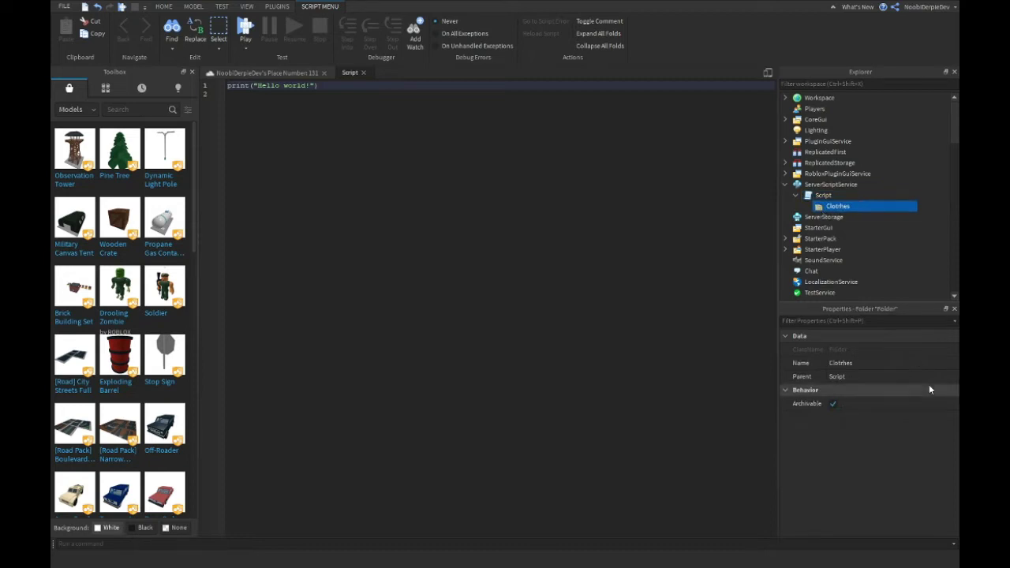
left_click(887, 365)
type("Clothes")
key("Return")
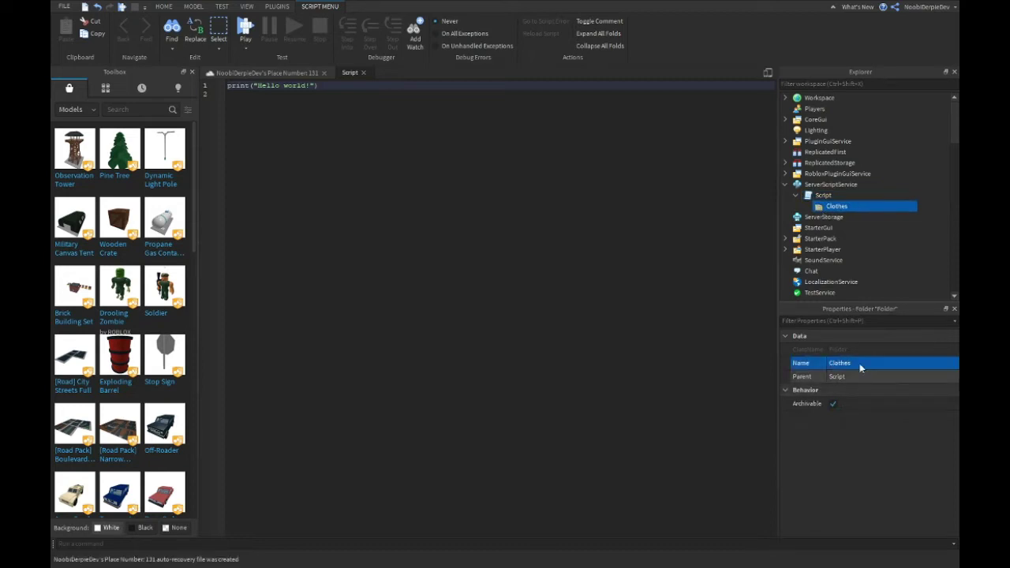
- Insert pants and shirt clothing objects into the Clothes folder
left_click(854, 206)
type("pan")
key("Return")
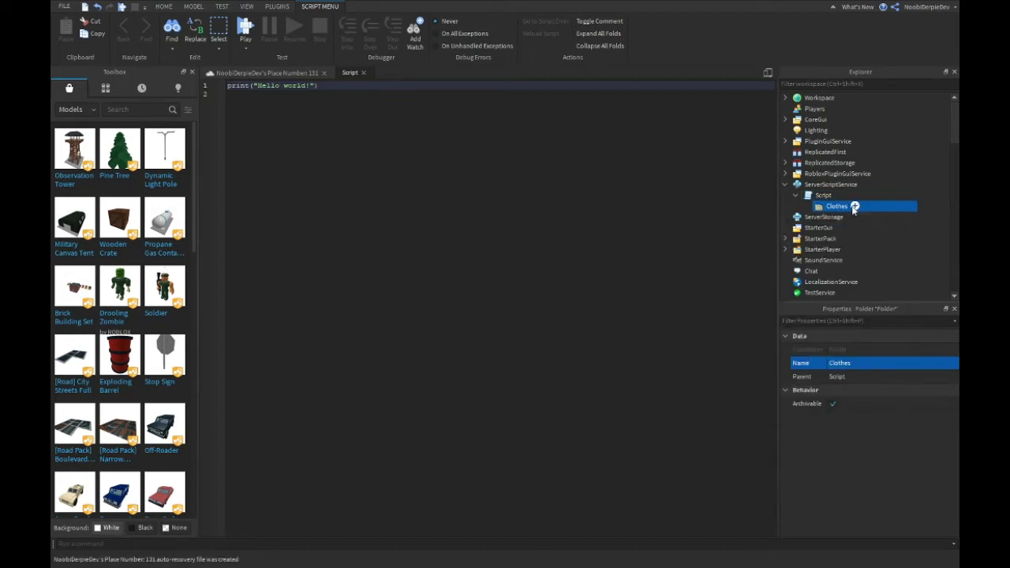
left_click(854, 206)
key("Escape")
- Rename the two clothing objects Pants and Shirt
left_click(848, 216)
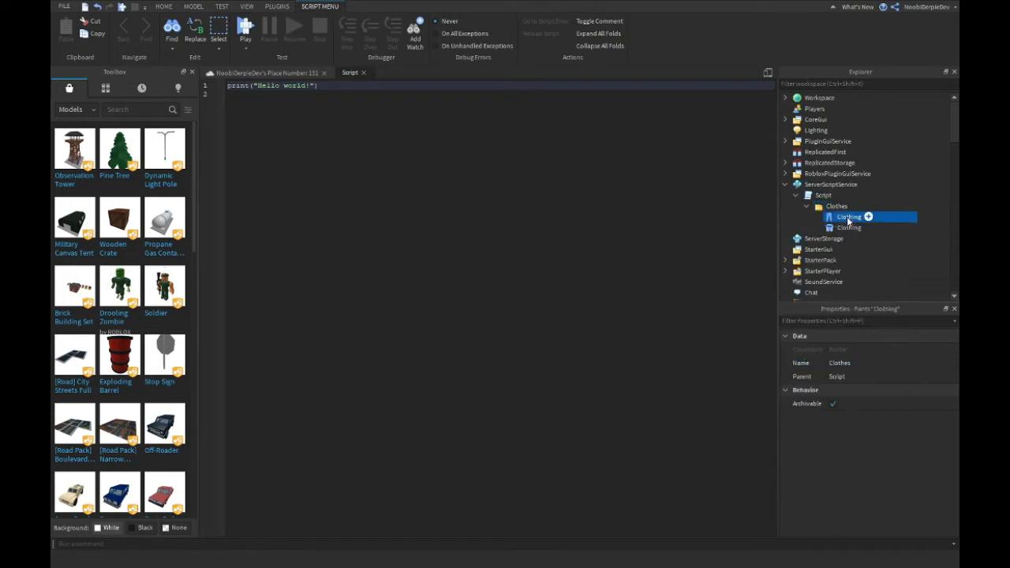
double_click(848, 216)
type("Pants")
key("Return")
left_click(845, 226)
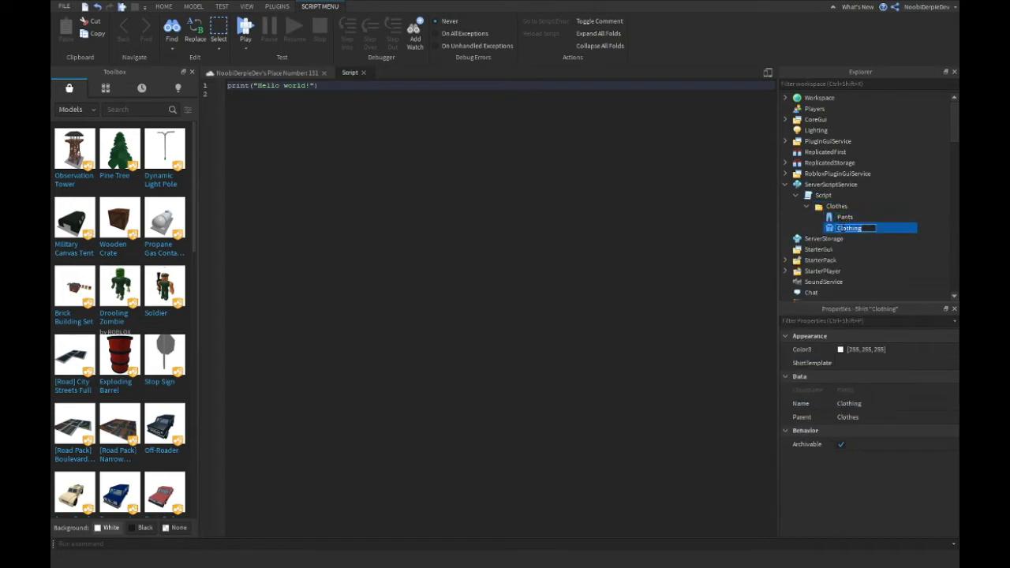
double_click(846, 226)
type("C")
type("irt")
key("Return")
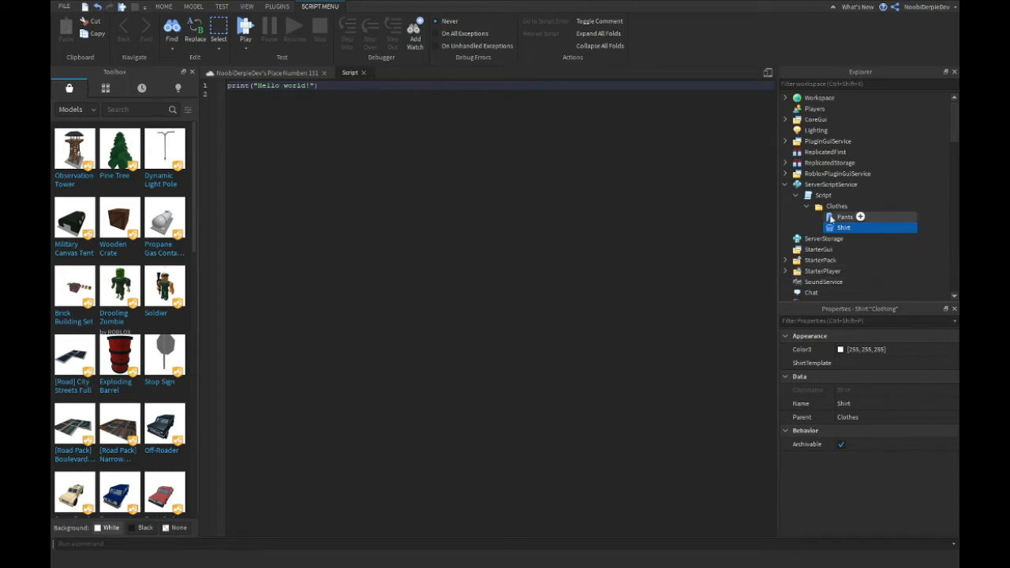
- Paste the pants asset ID into the Pants object's PantsTemplate
left_click(843, 216)
left_click(855, 362)
key("ctrl+v")
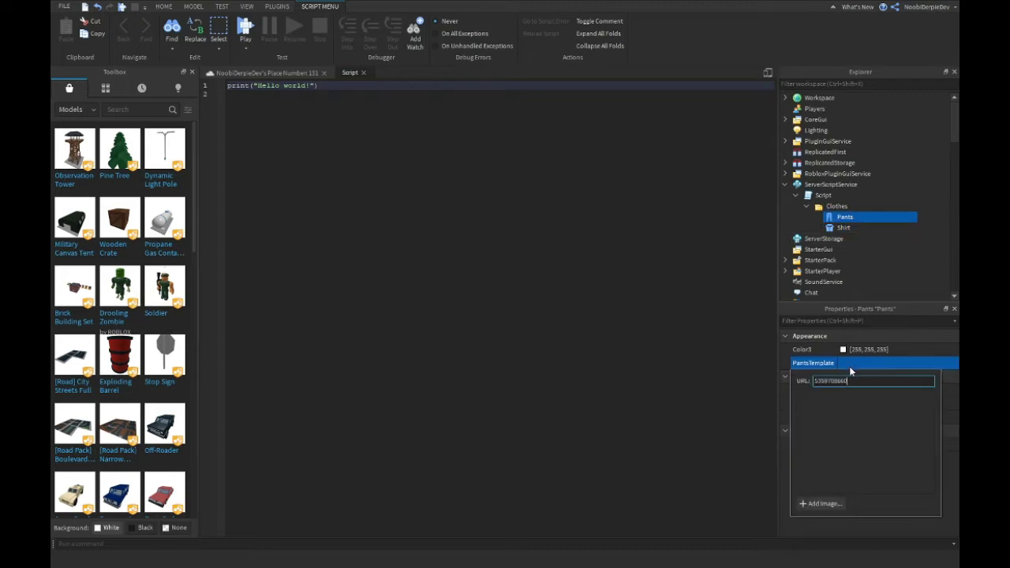
key("Return")
- Set the Shirt object's ShirtTemplate to the pasted shirt asset ID, then recheck Pants
left_click(830, 227)
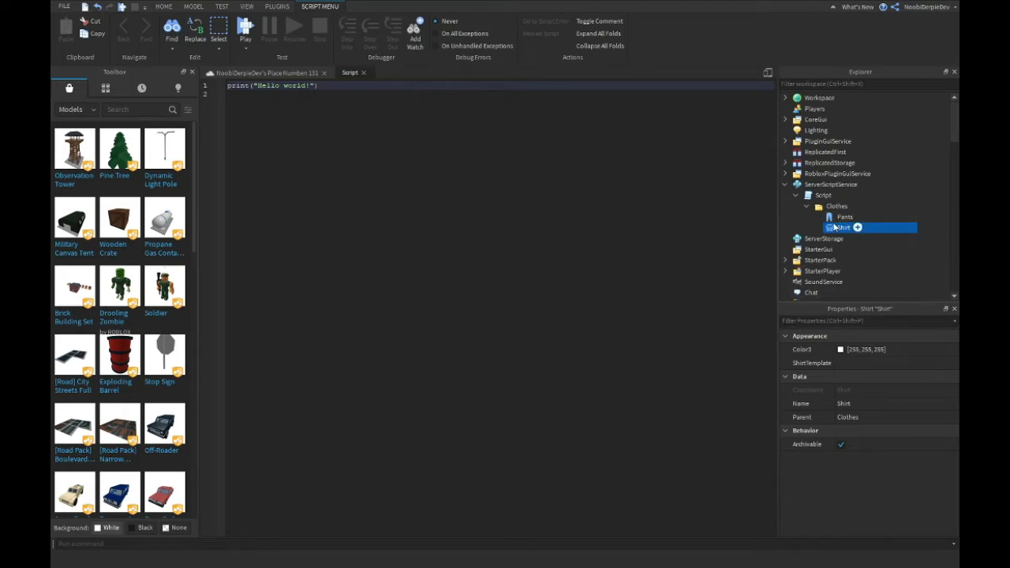
left_click(842, 216)
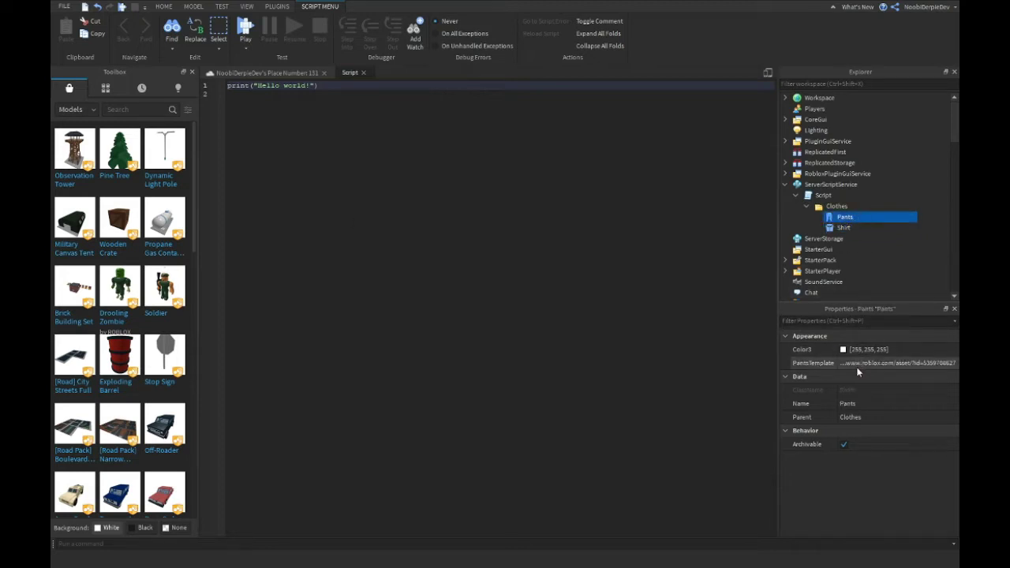
left_click(896, 362)
key("ctrl+v")
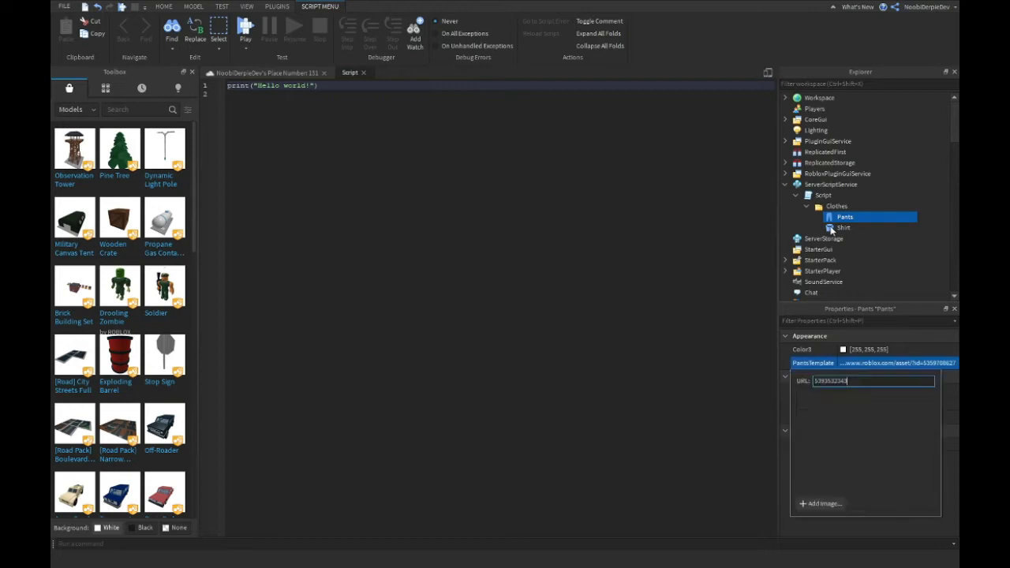
left_click(836, 227)
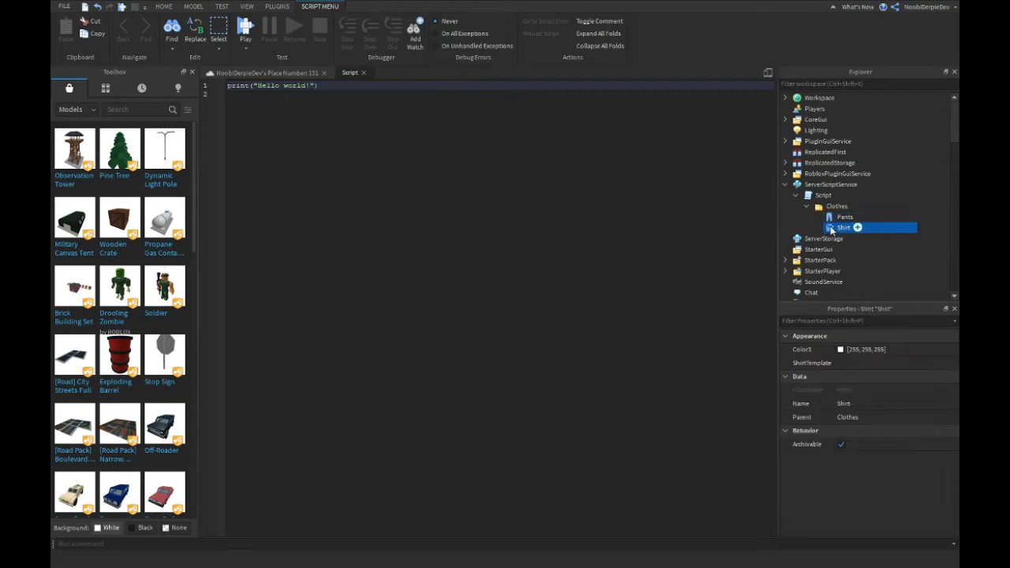
left_click(854, 363)
key("Return")
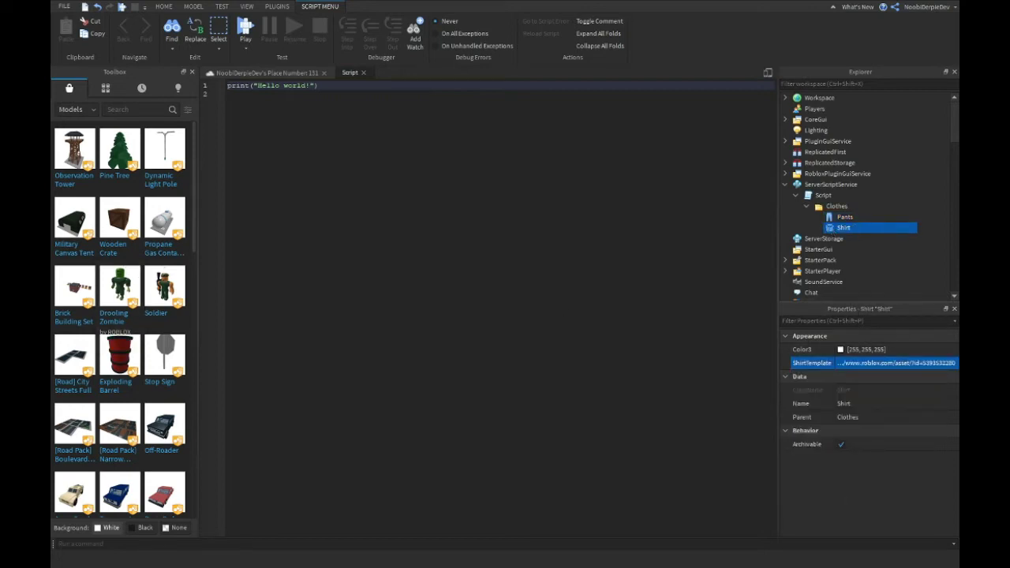
left_click(844, 217)
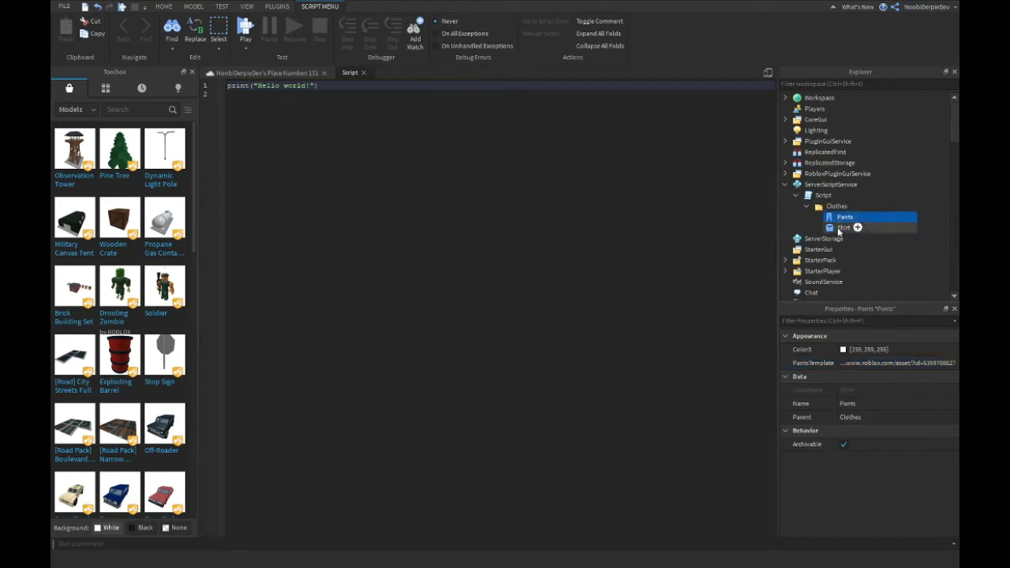
- Replace the Script's code with a game.Players.PlayerAdded:Connect(function(Player) handler
left_click(837, 227)
double_click(822, 194)
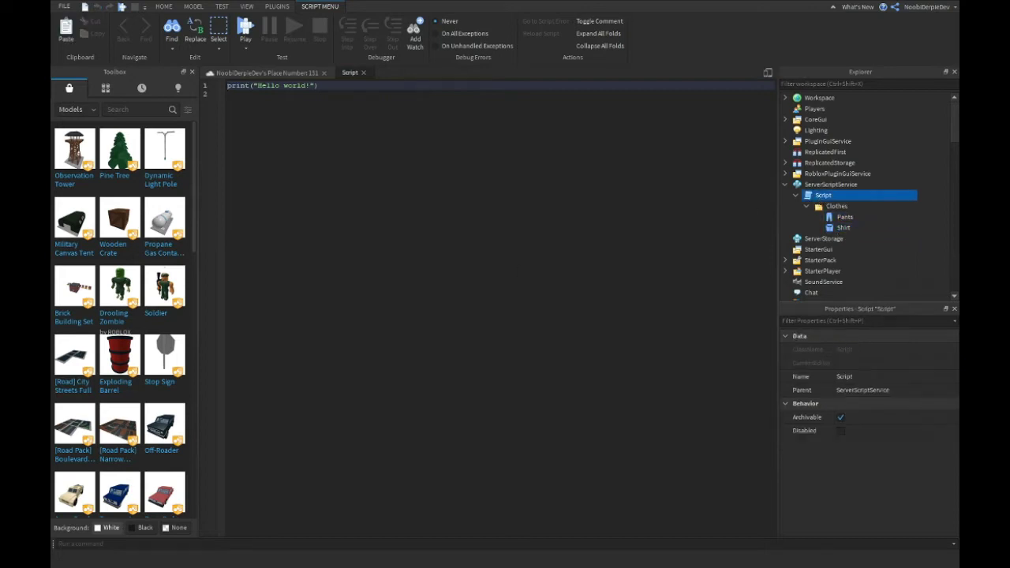
key("ctrl+a")
type("g")
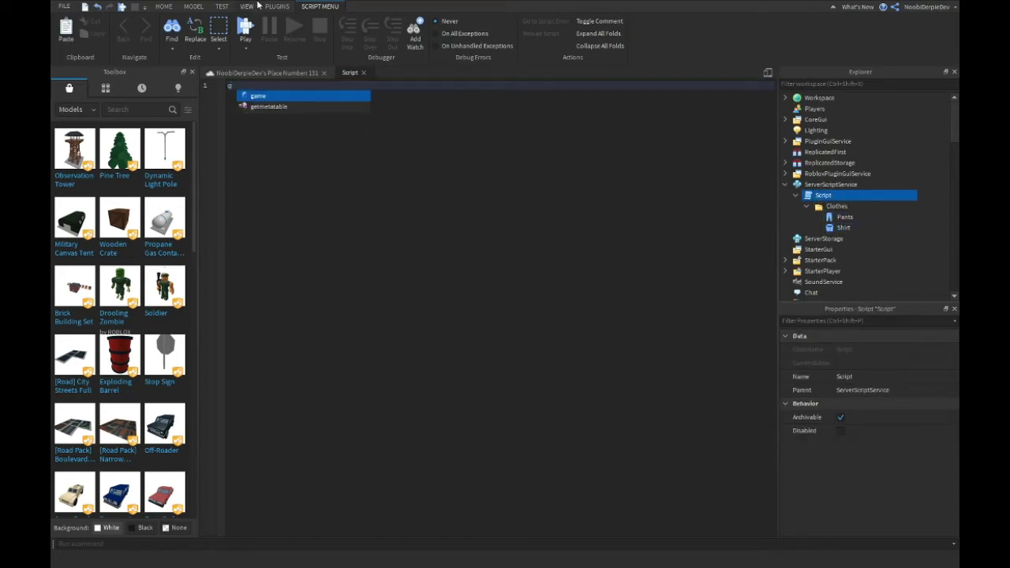
type("ame.Players.play")
key("Tab")
type(":")
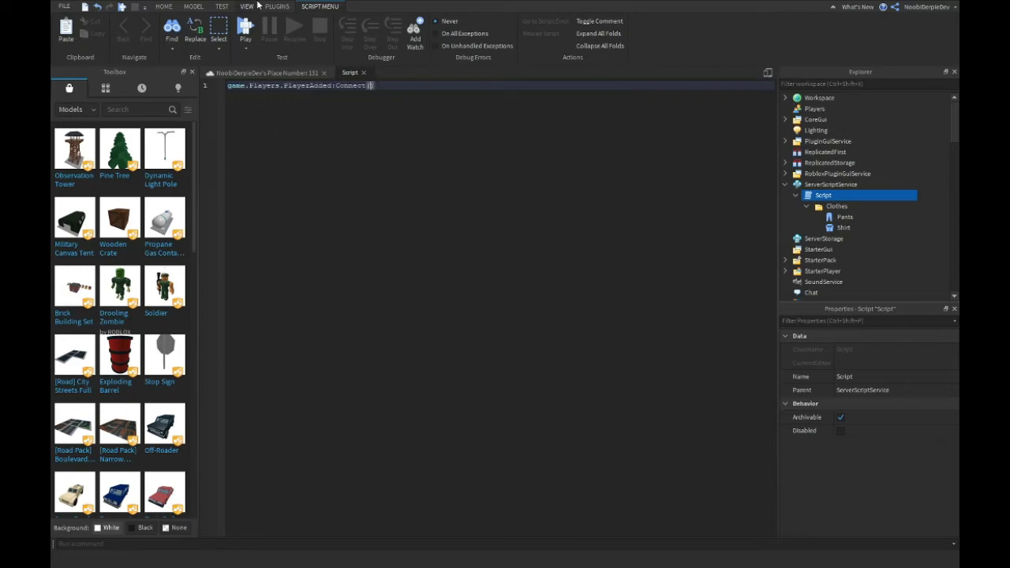
type("Connect(function(Player")
key("Return")
- Add a Player.CharacterAdded:Connect(function(char) handler with if Player.Name == "NoobiDerpieDev" then
type("PathWaypoin")
key("BackSpace")
key("BackSpace")
key("BackSpace")
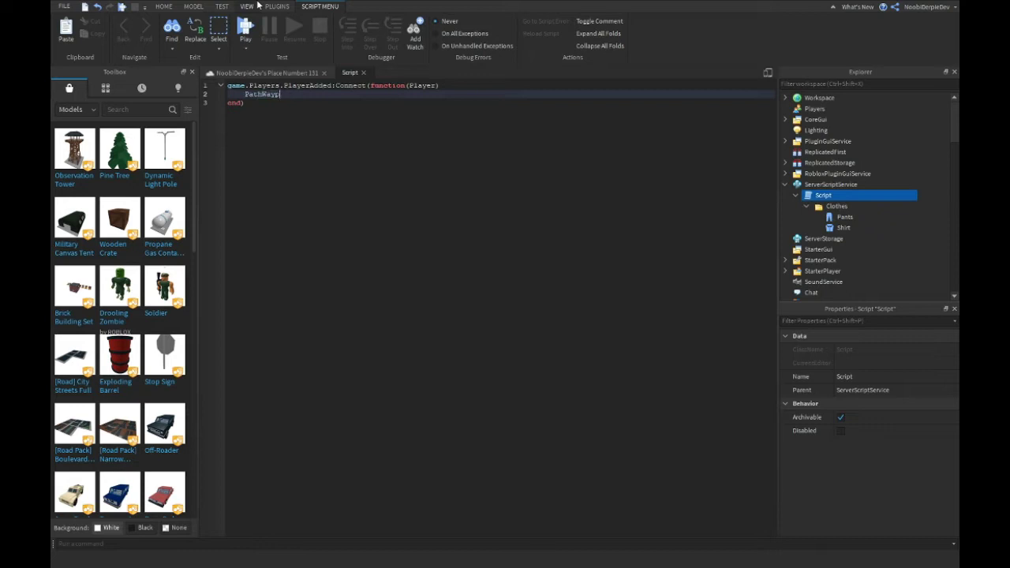
key("BackSpace")
key("BackSpace")
key("BackSpace")
type("Player.Cha")
type("racte")
key("BackSpace")
key("BackSpace")
type("r")
type("Added:Conne")
type("ct(function(char")
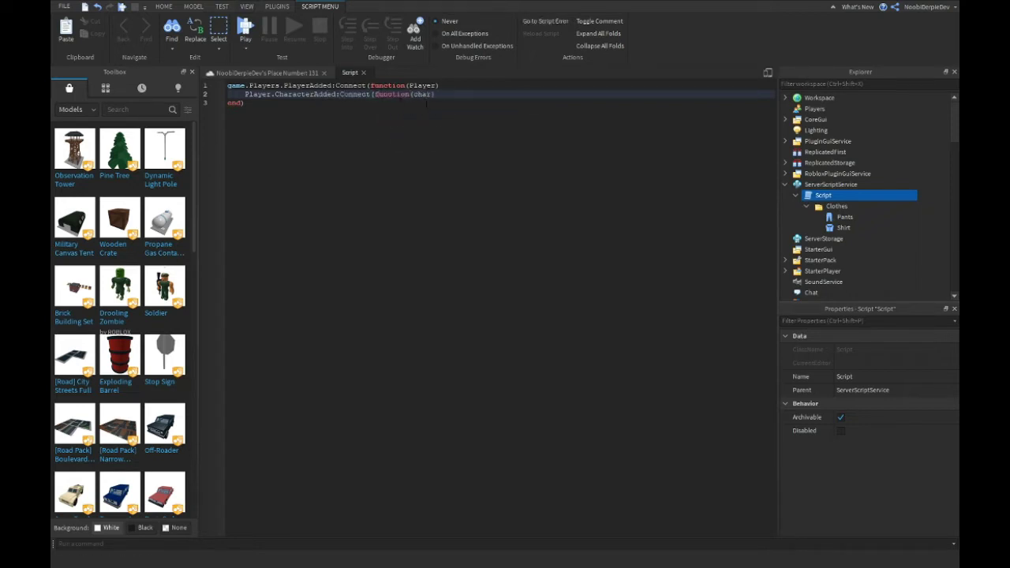
key("Return")
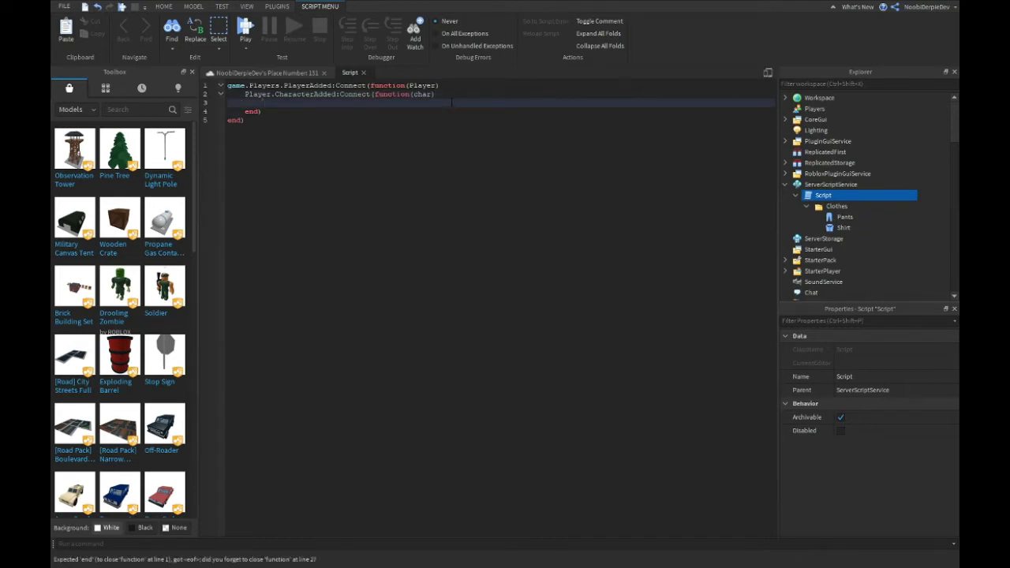
type("if Player")
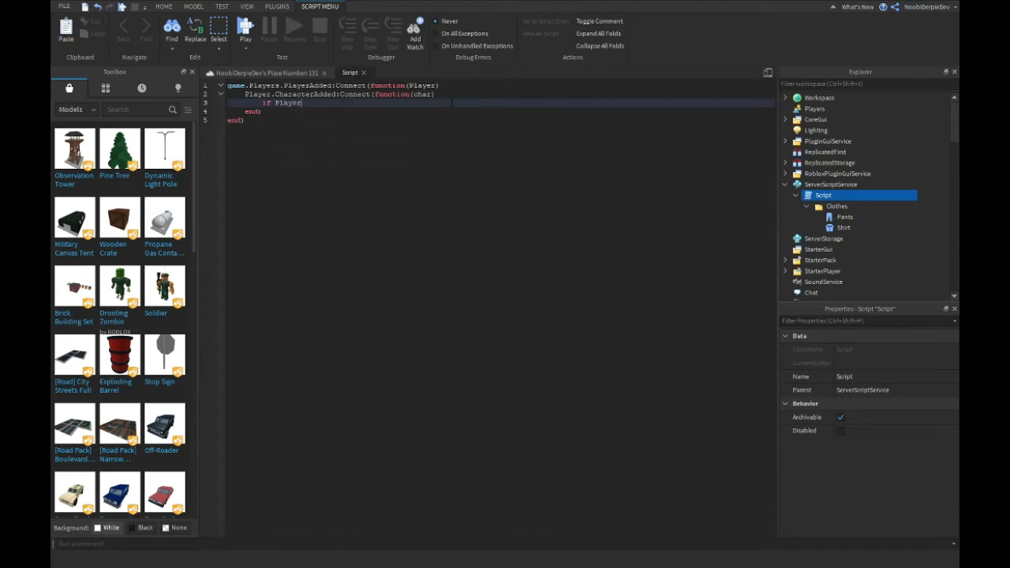
type(".Name == \"")
type("NoobiDerpieDe")
type("v\" then")
key("Return")
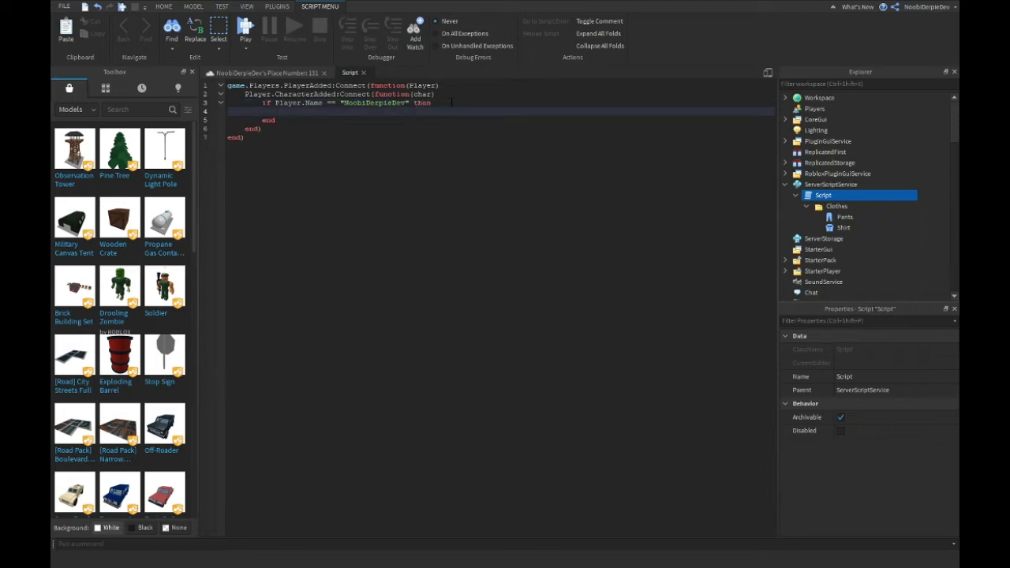
- Add local Folder = script.Clothes, an if Folder check, and a pairs loop over Folder:GetChildren()
type("local Folder = s")
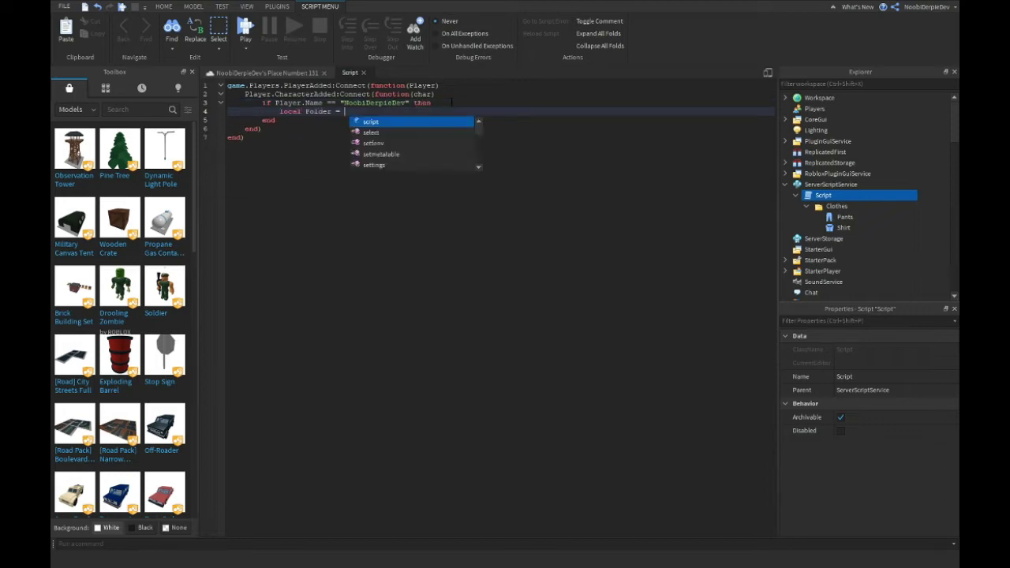
type("cript.Clothes")
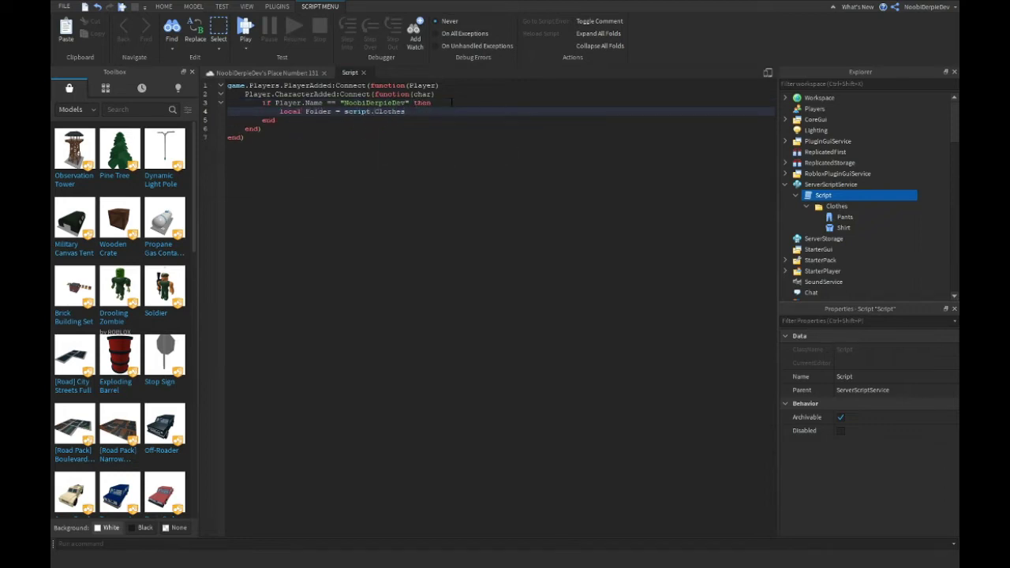
key("Return")
type("if Folder then")
key("Return")
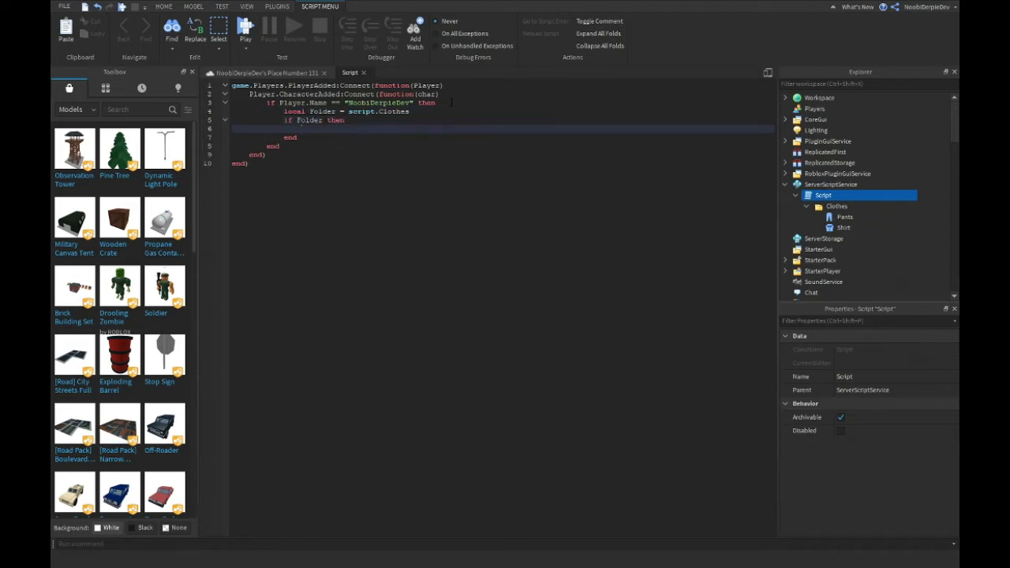
type("for i")
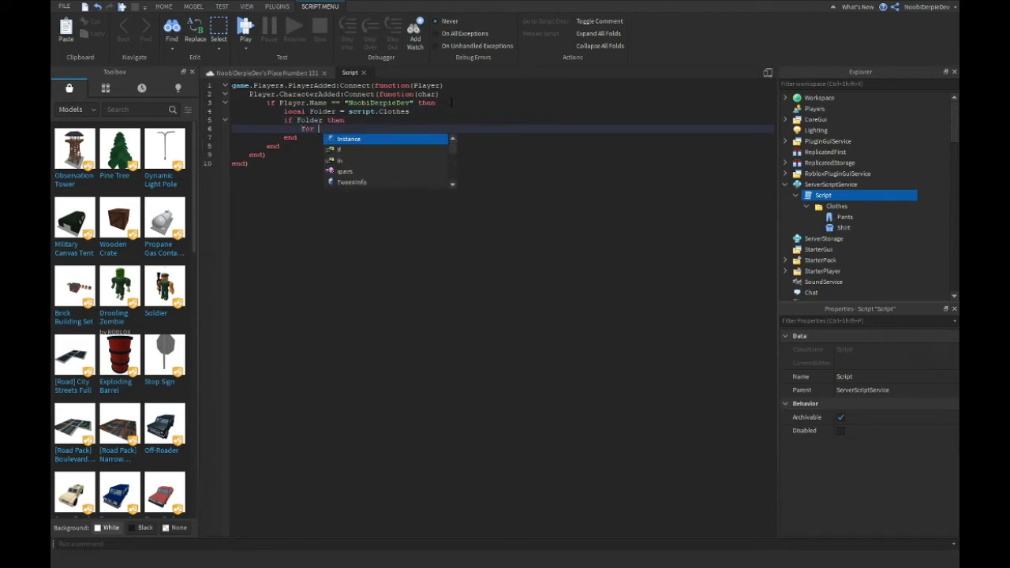
type(", v in pa")
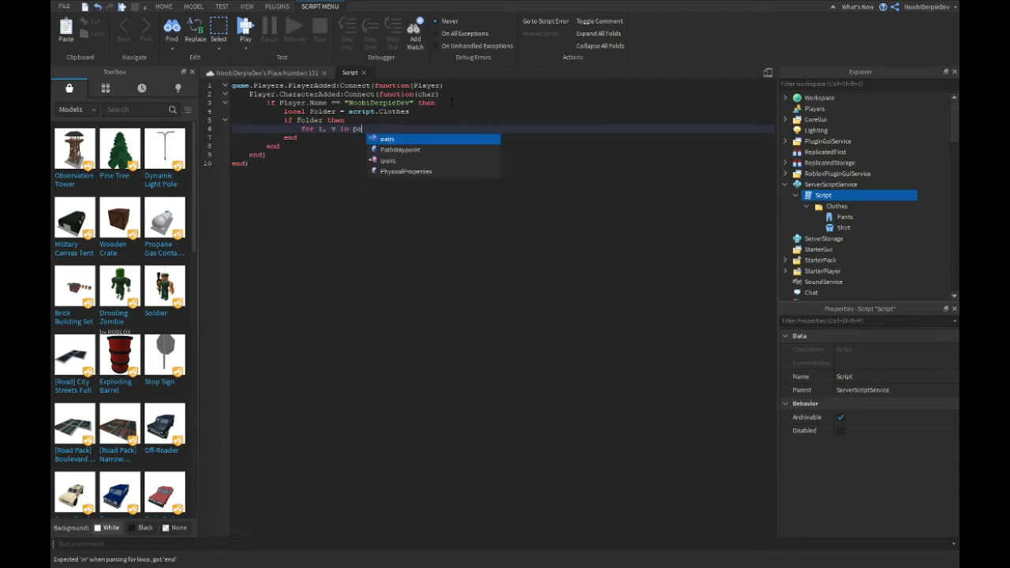
type("irs(Folder:GetC")
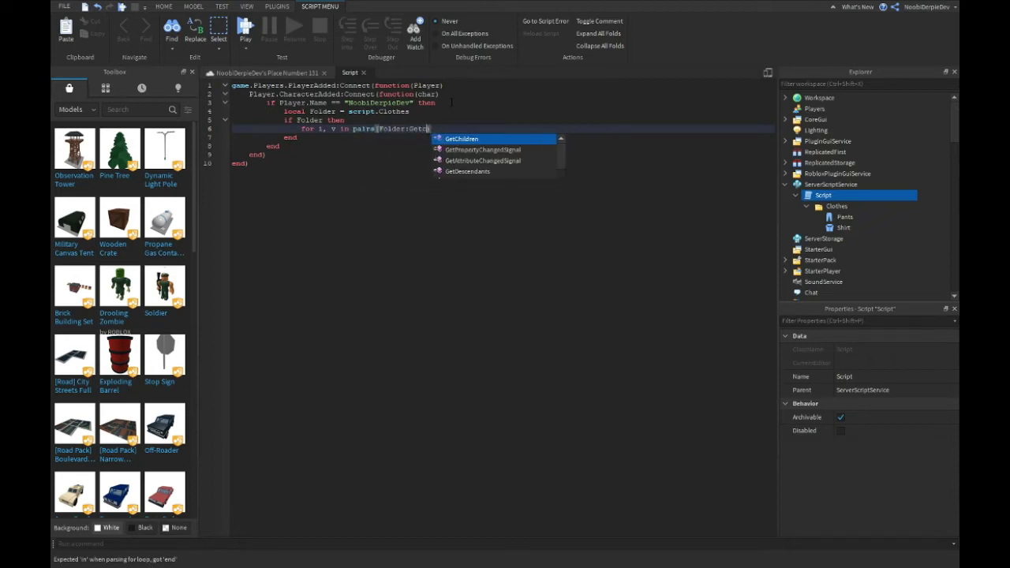
key("Tab")
type("())")
key("Return")
- In the loop, destroy the character's matching item and set v:Clone().Parent = char
type("loc")
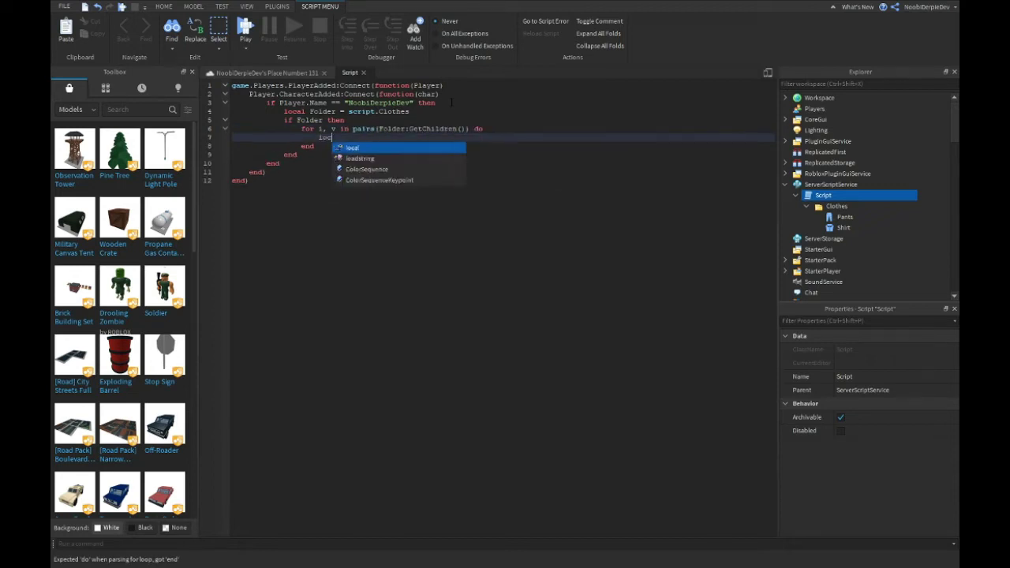
type("al CL = char:")
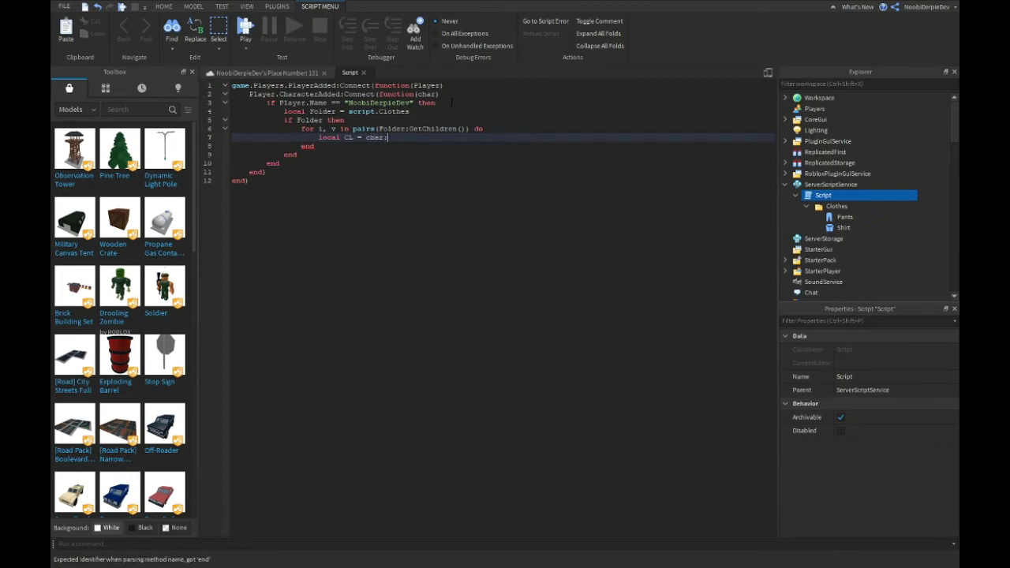
type("FindFirstC")
type("hild(v.Name")
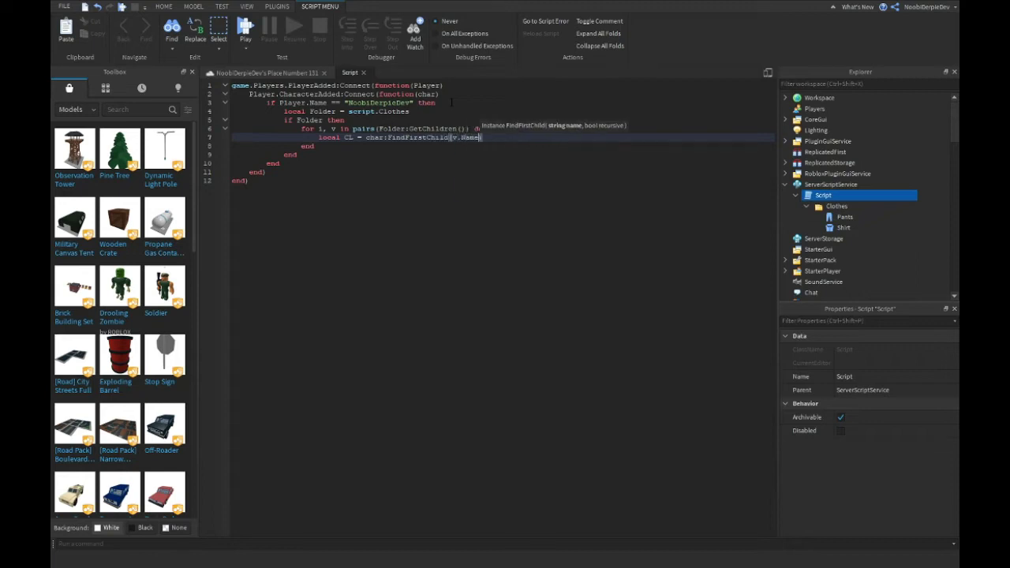
type(")")
key("Return")
type("if CL")
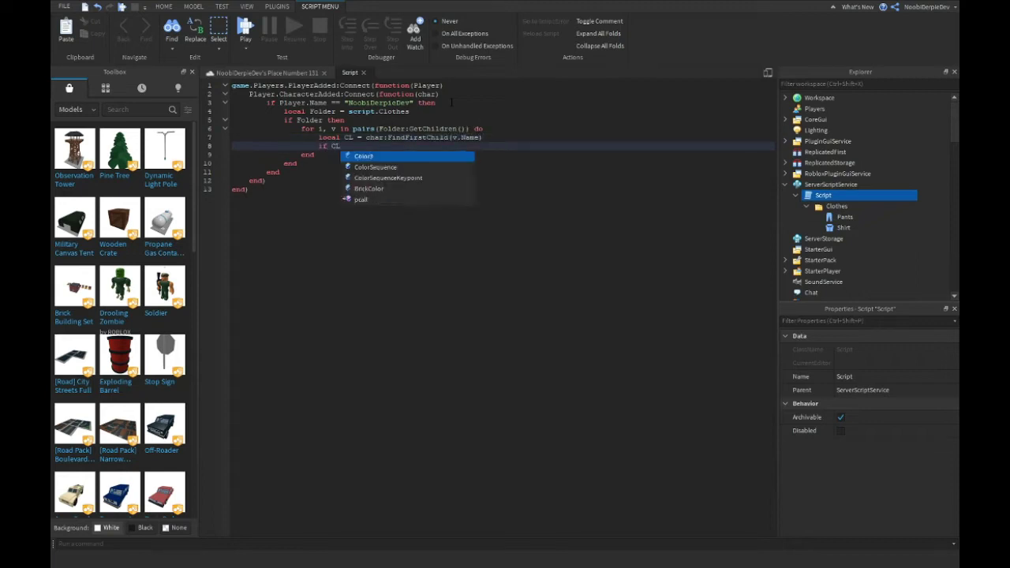
type(" then")
key("Return")
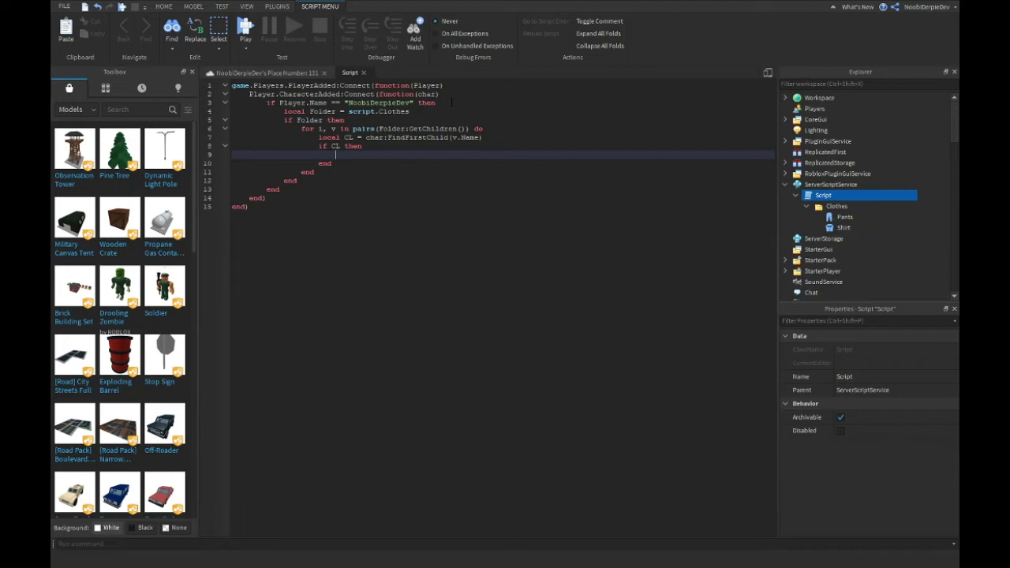
type("CL:Destroy()")
key("Down")
key("Return")
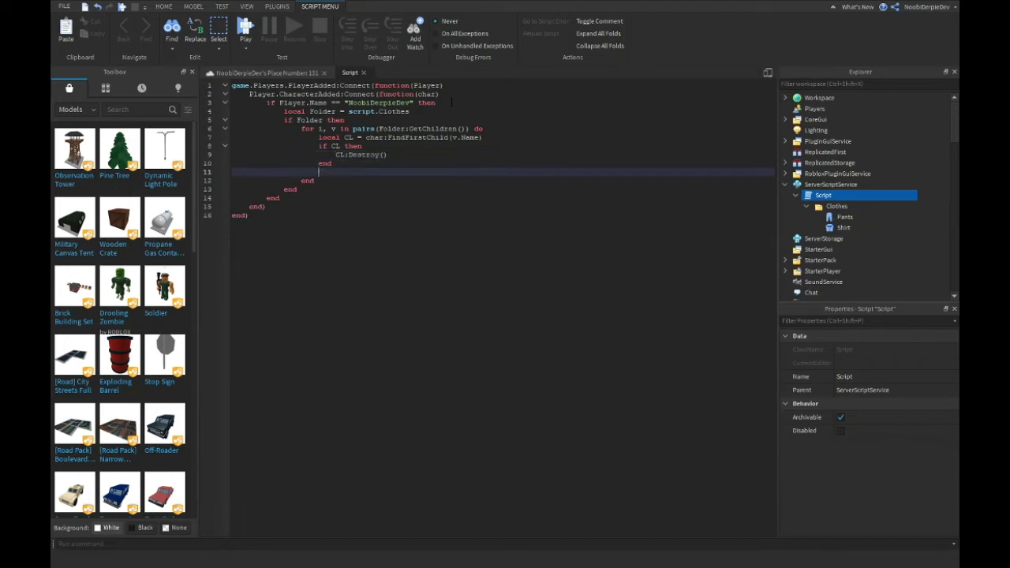
type("v:Clone().Pa")
type("rent = char")
- Try adding a second 'or player.name' condition to the name check, then back it out
left_click_drag(234, 146, 252, 217)
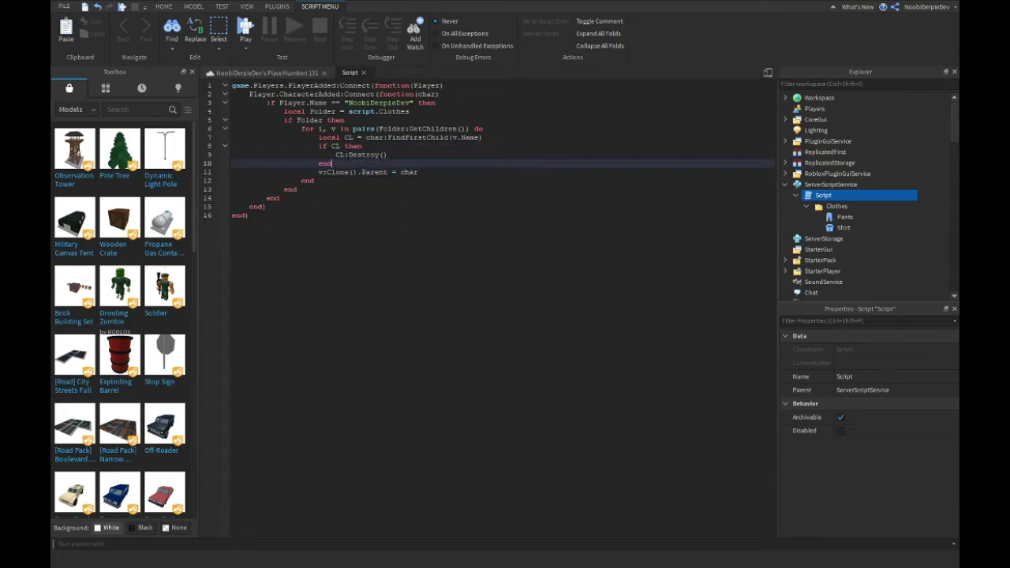
left_click(268, 103)
type("or player ")
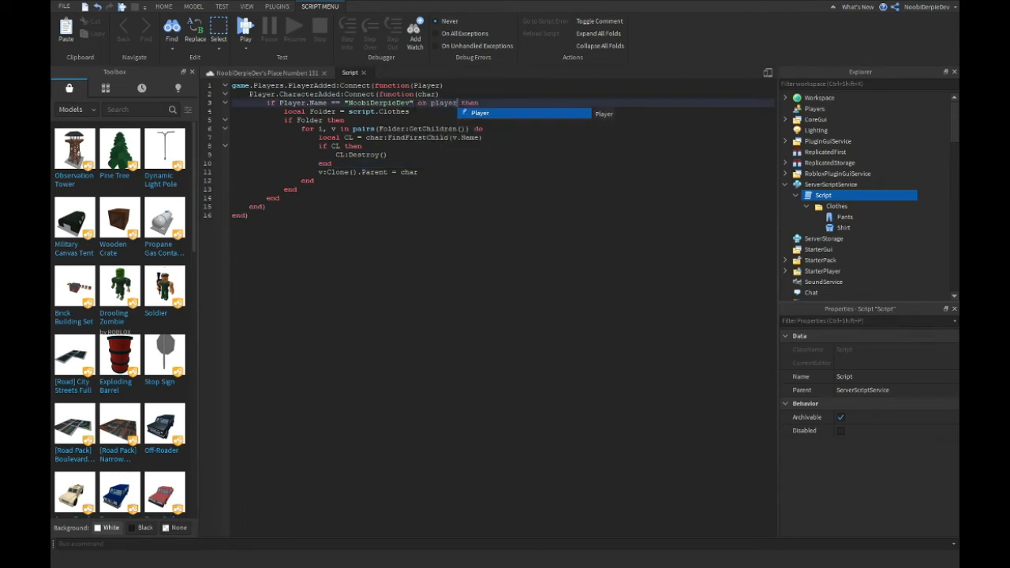
type(".name == \"'ergioreaguae")
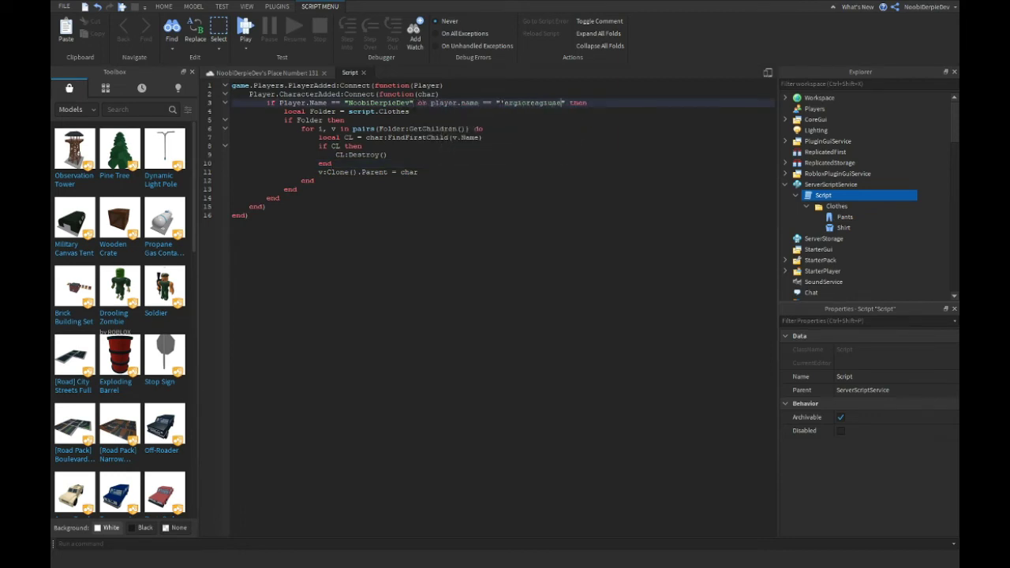
key("BackSpace")
key("BackSpace")
key("BackSpace")
key("BackSpace")
key("BackSpace")
key("BackSpace")
key("BackSpace")
key("BackSpace")
key("BackSpace")
key("BackSpace")
key("BackSpace")
key("BackSpace")
key("BackSpace")
key("BackSpace")
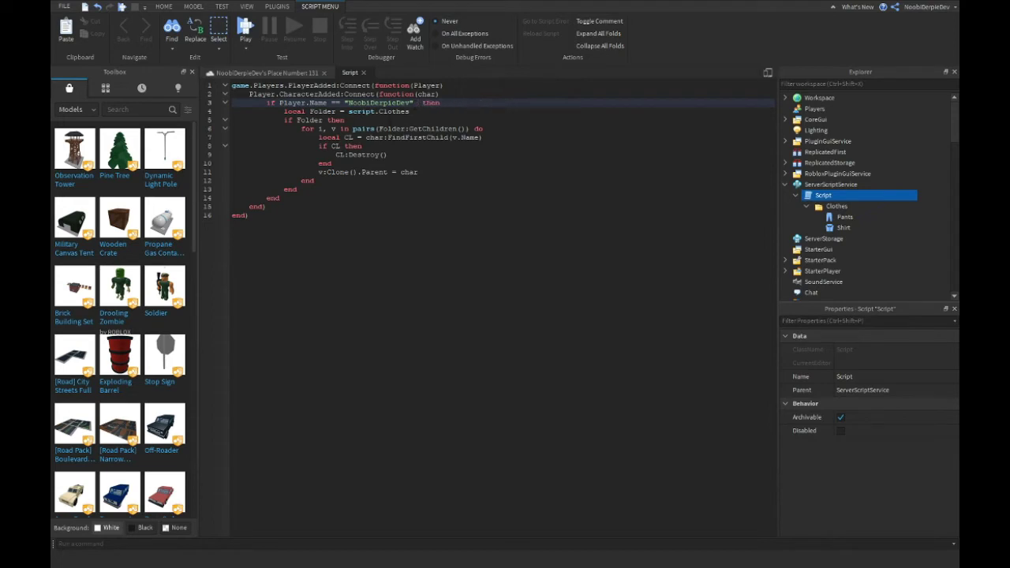
left_click(312, 74)
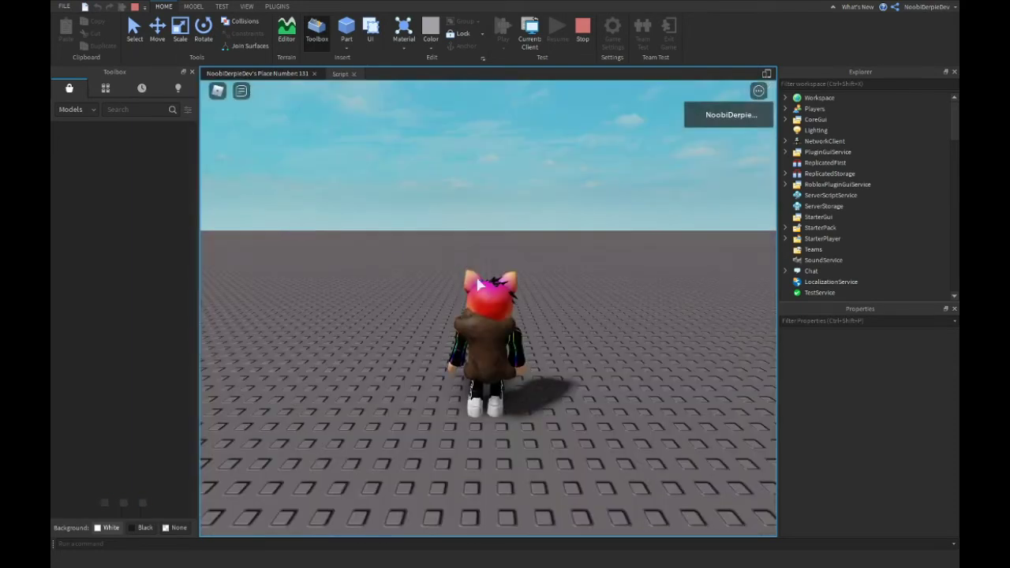
- Walk the spawned character around and check the Server log in the Developer Console
key("s")
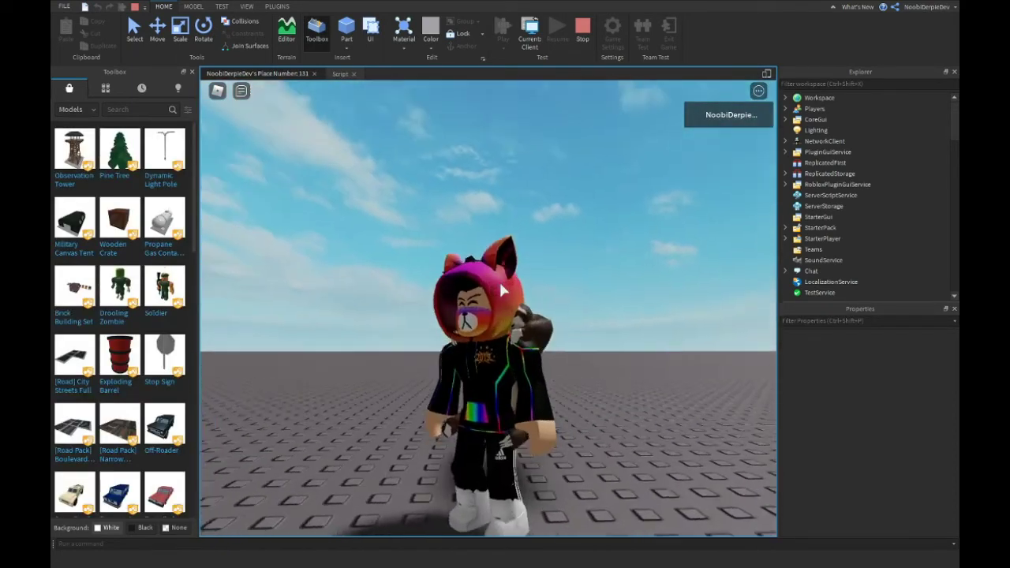
key("F9")
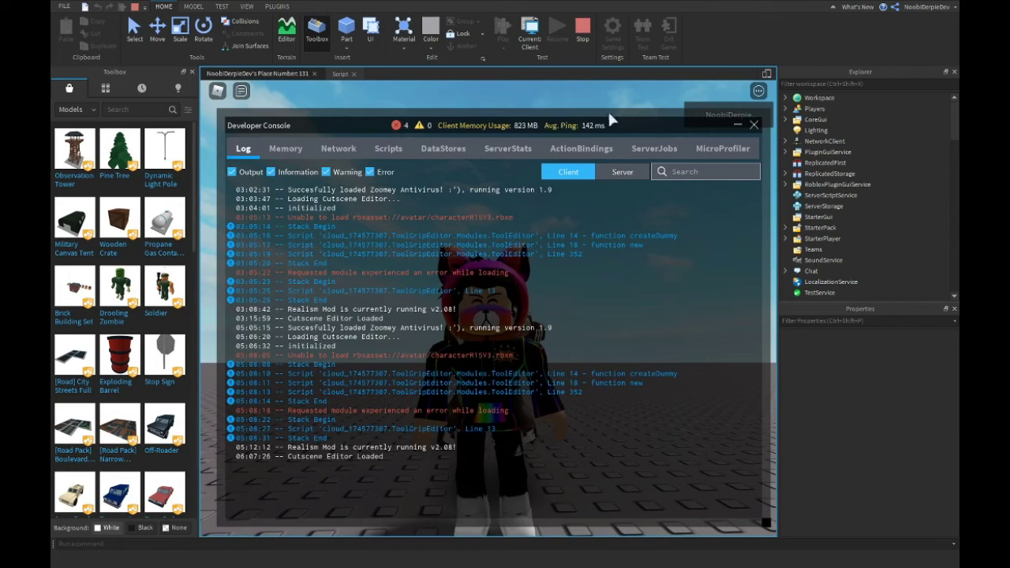
left_click(604, 172)
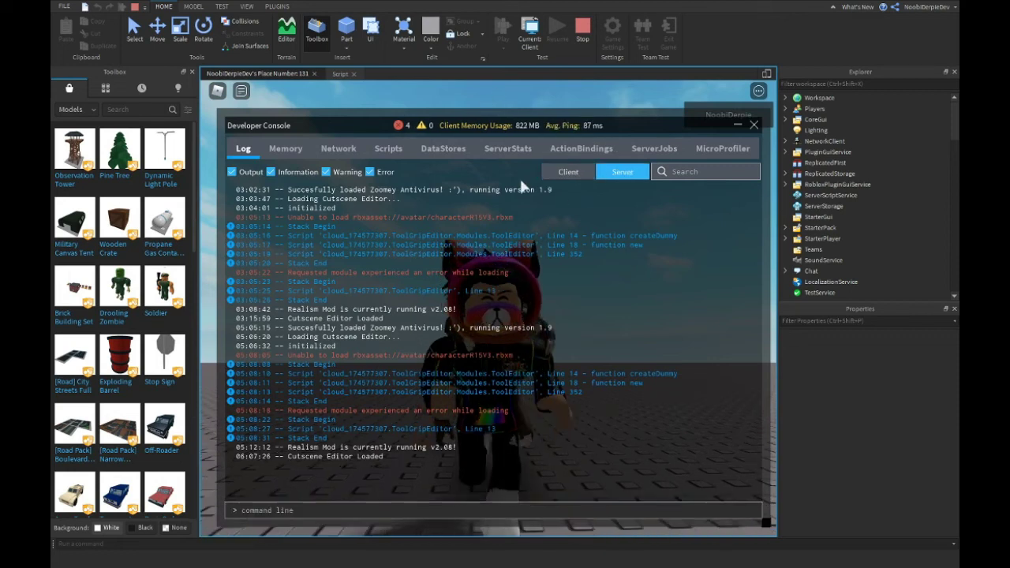
key("F9")
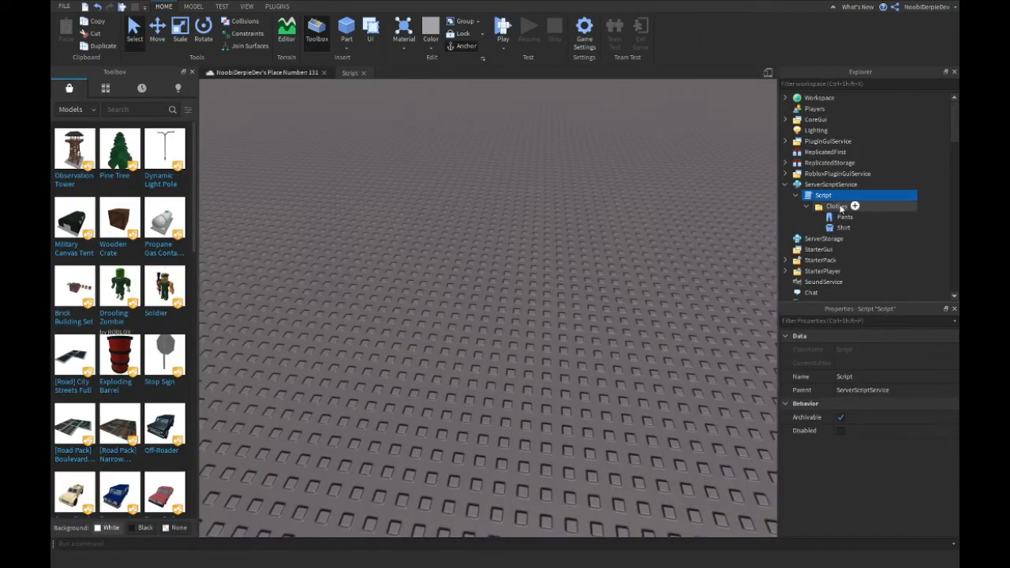
left_click(844, 217)
left_click(892, 365)
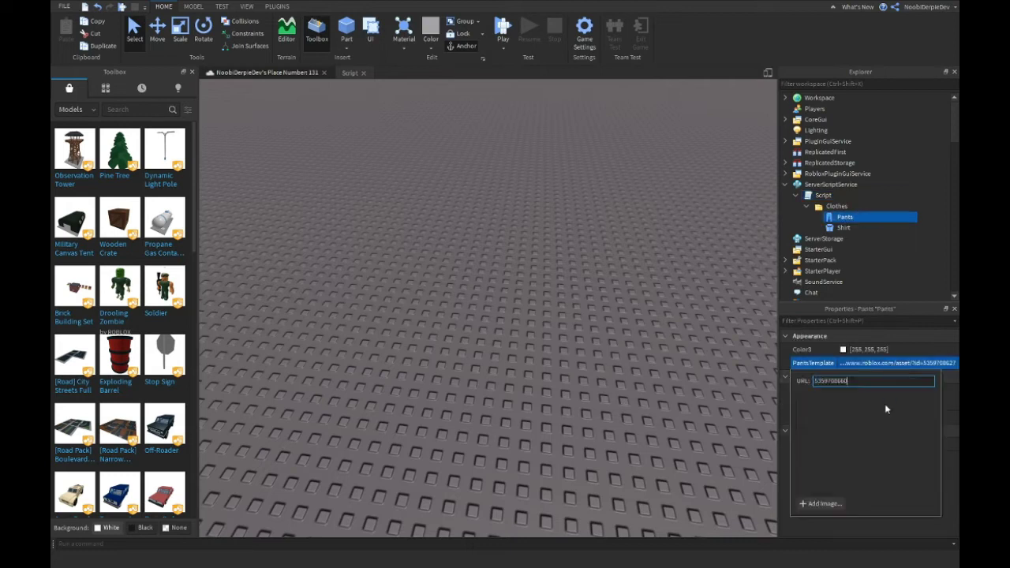
key("Return")
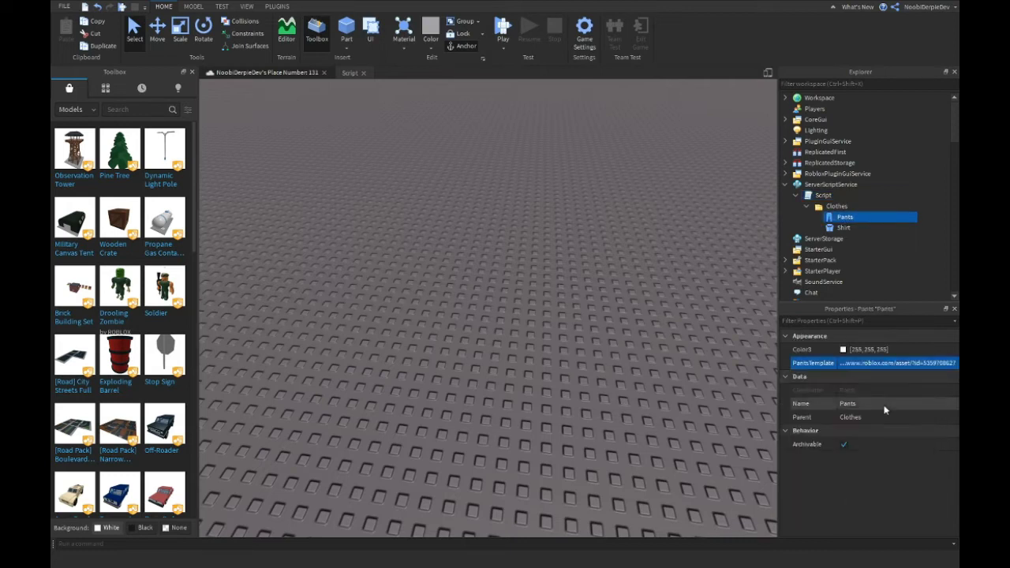
left_click(874, 364)
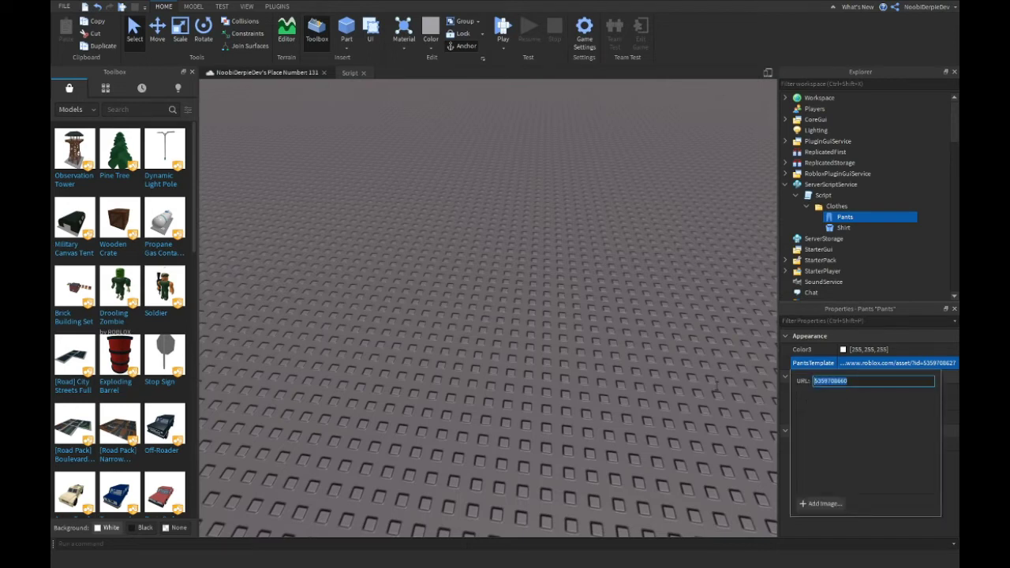
key("Return")
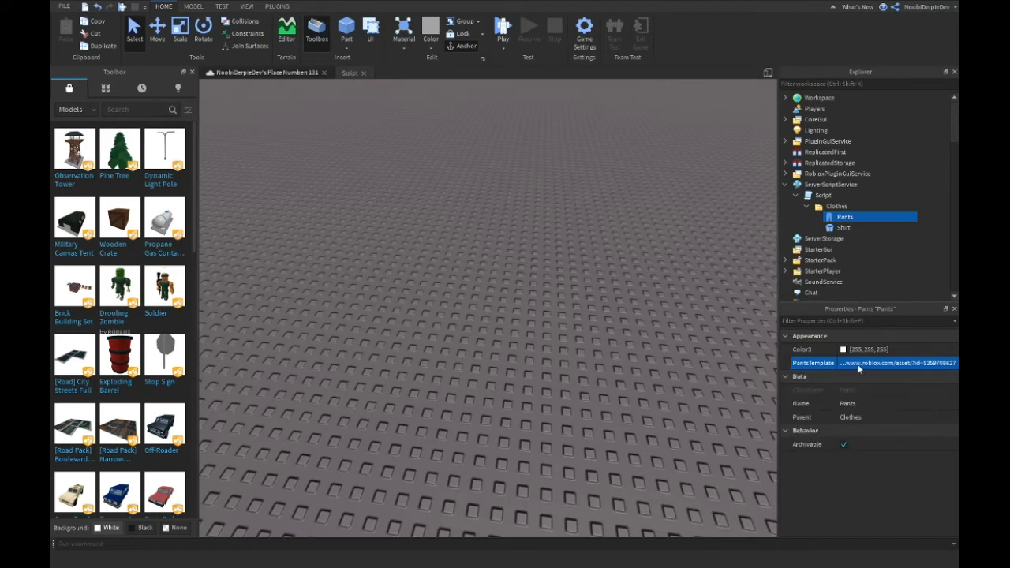
left_click(900, 364)
left_click(903, 382)
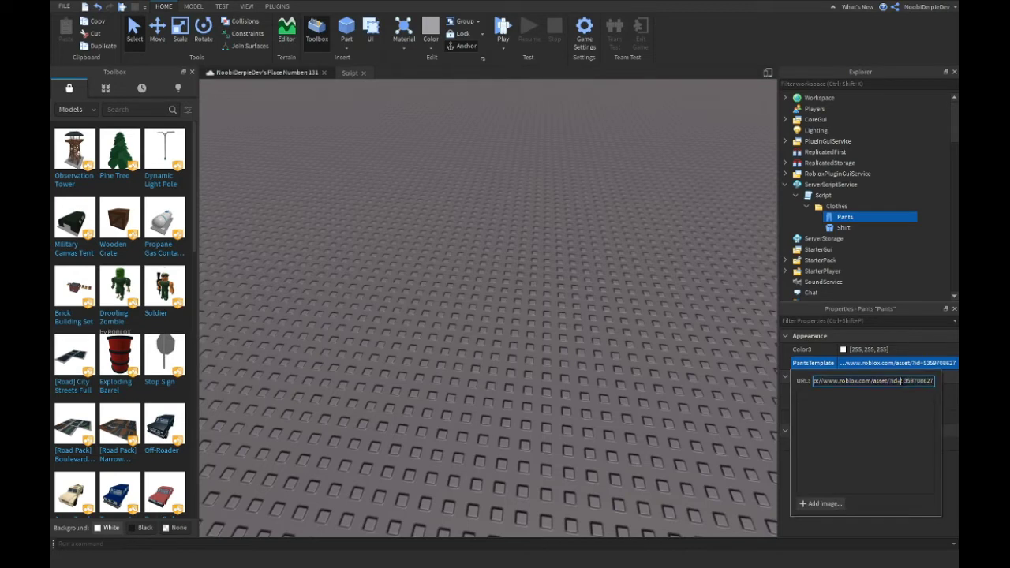
left_click_drag(901, 381, 934, 381)
type("60")
key("Return")
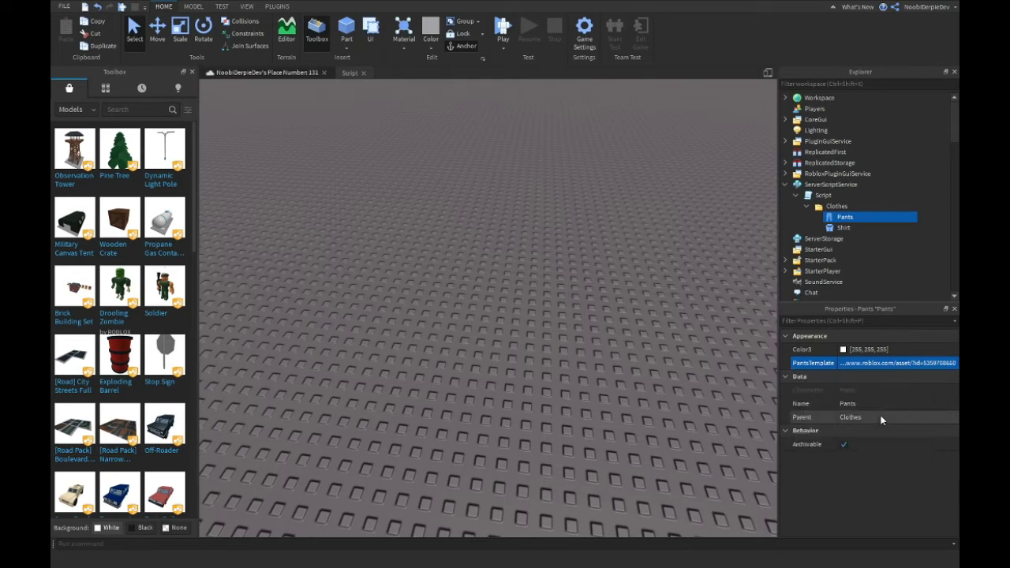
- Review the Shirt and Pants properties, then start a playtest with F5
left_click(834, 227)
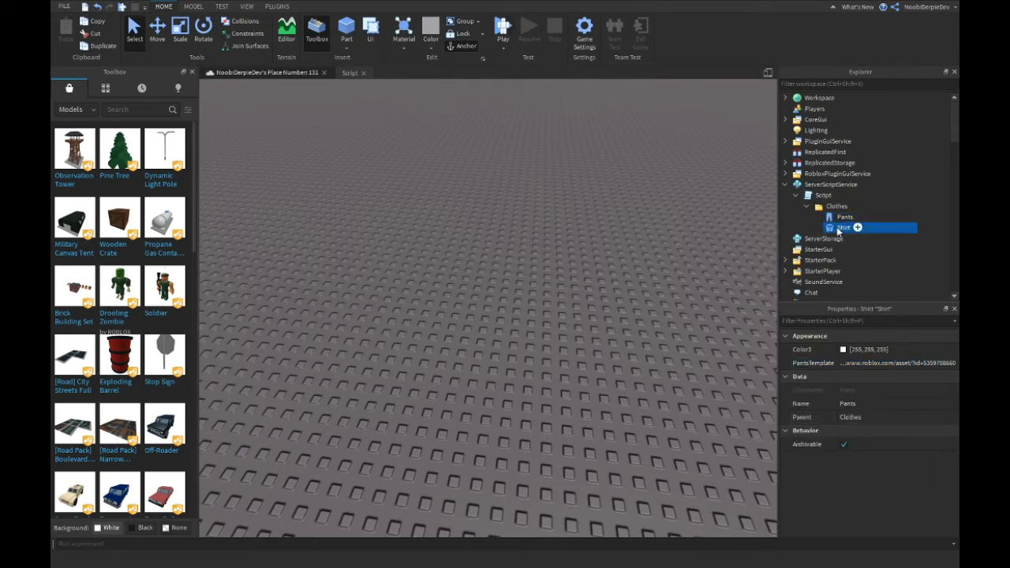
left_click(842, 217)
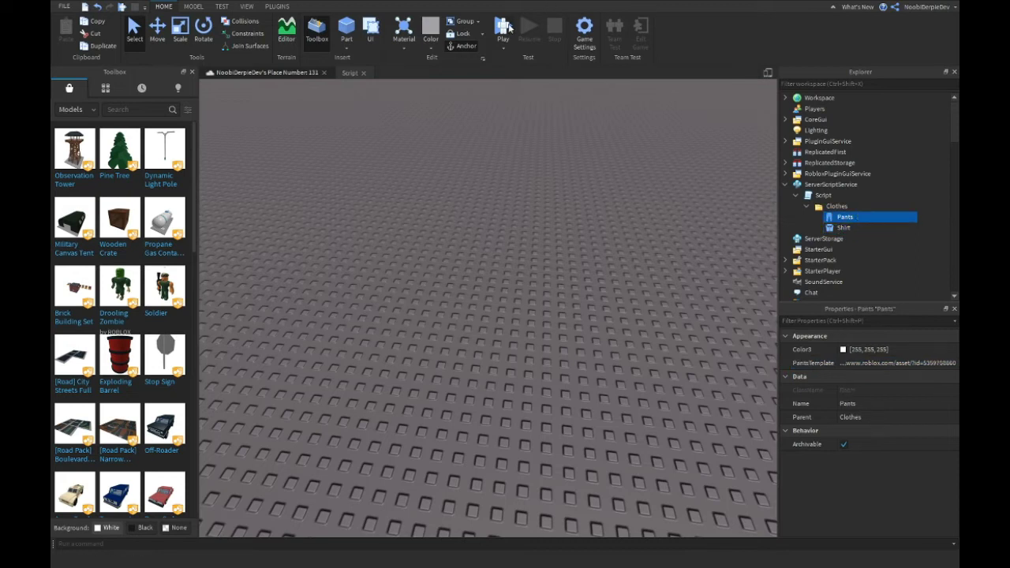
key("F5")
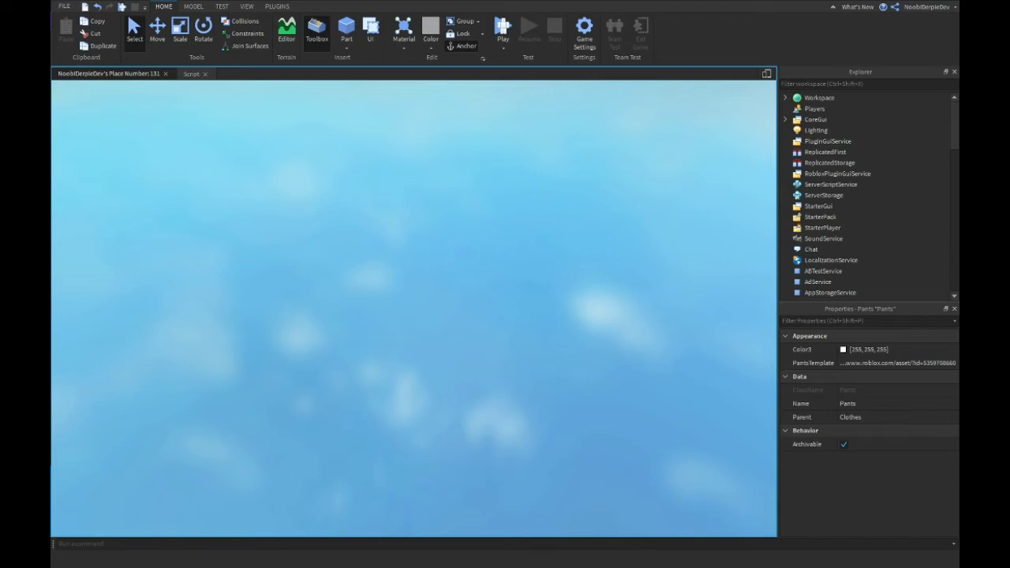
key("F5")
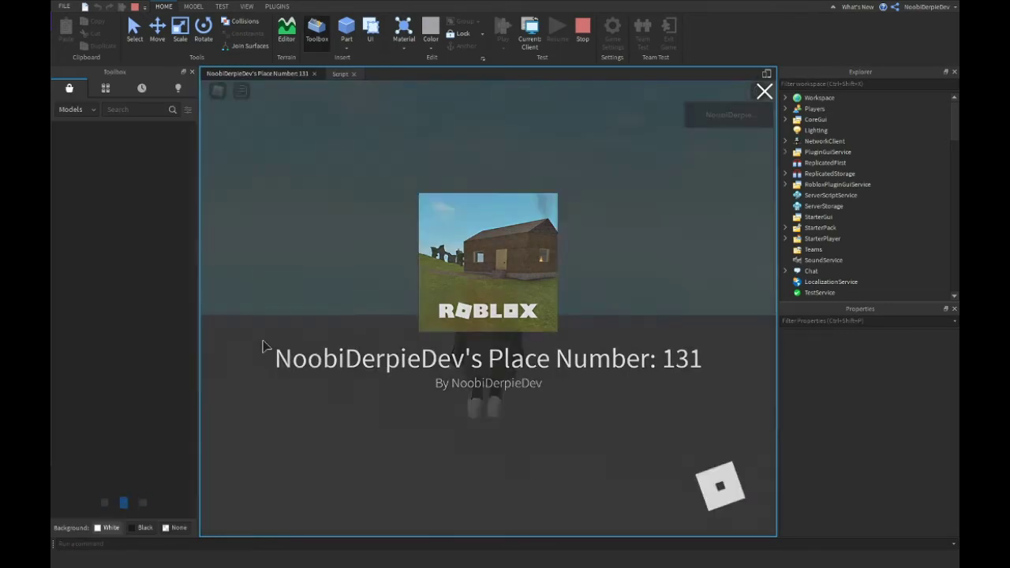
key("space")
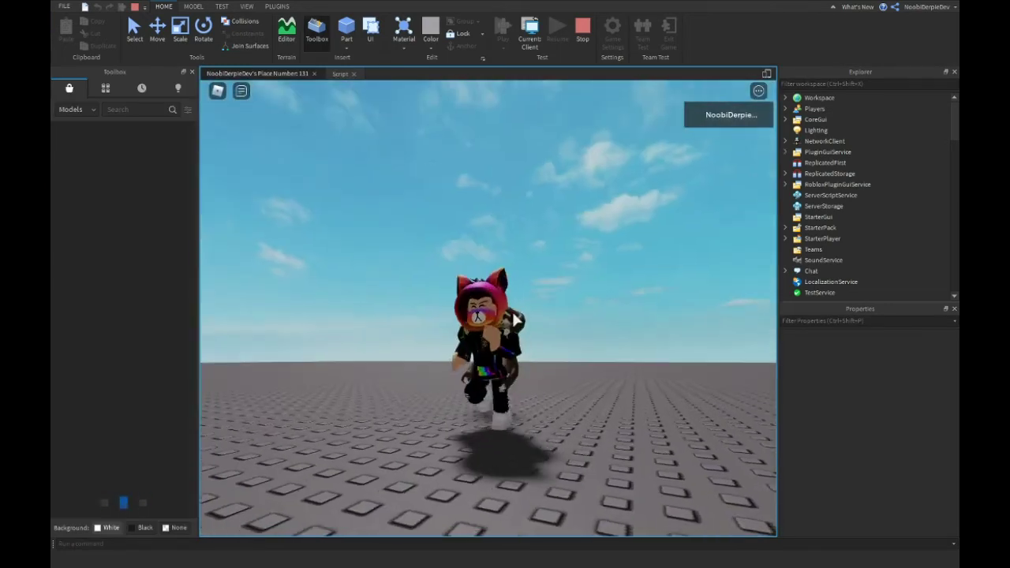
key("s")
key("F9")
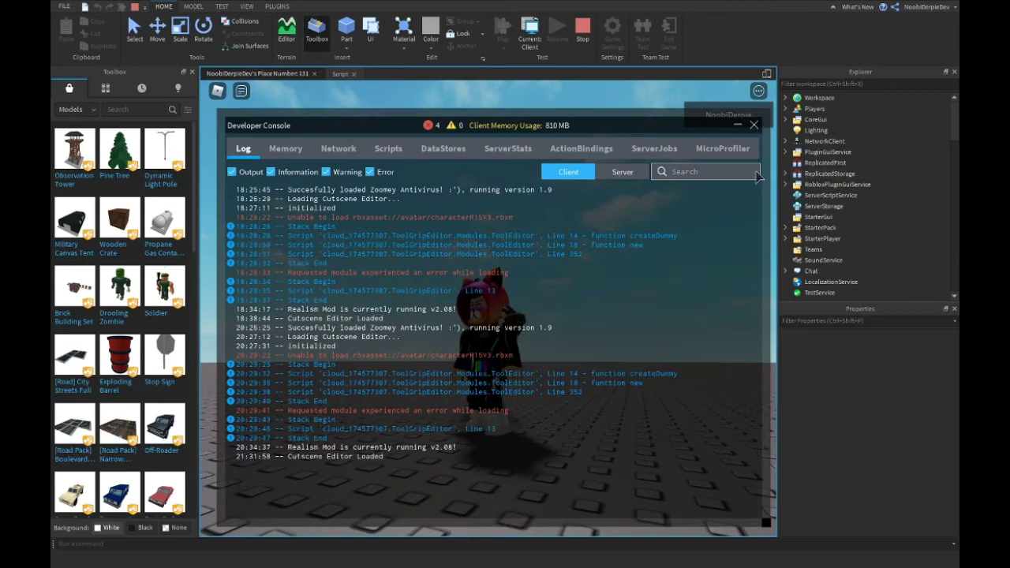
left_click(629, 169)
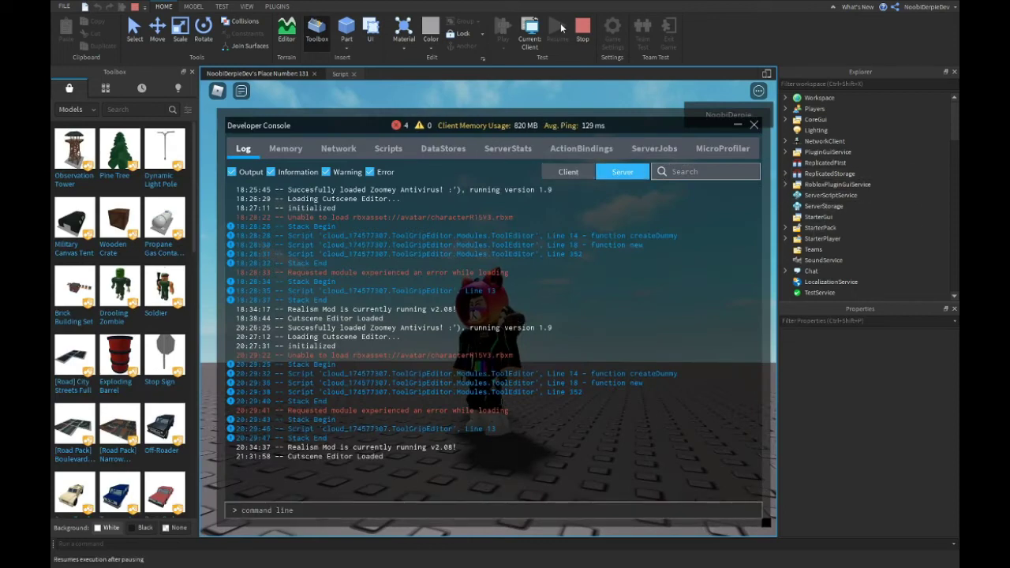
left_click(580, 42)
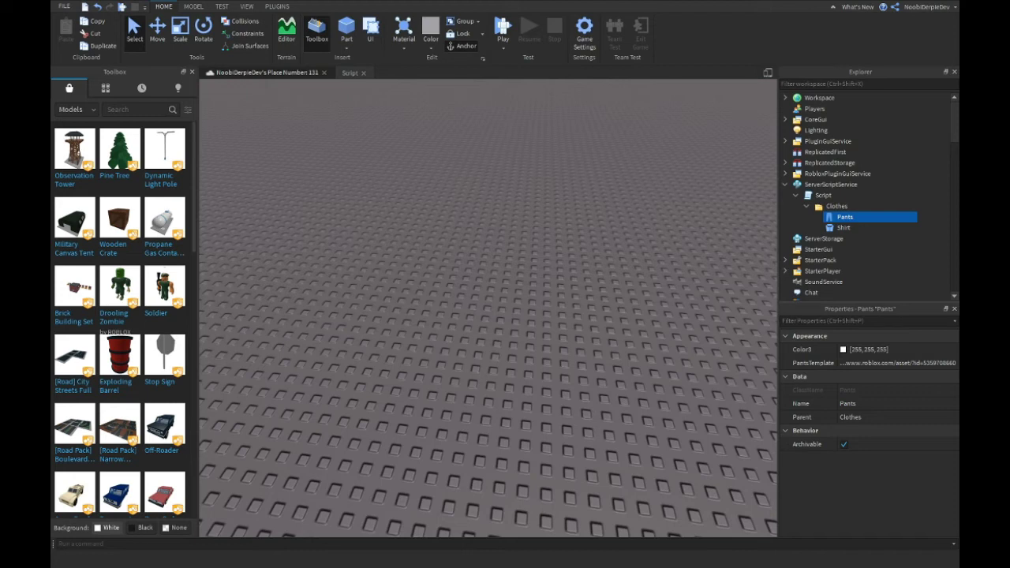
left_click(887, 363)
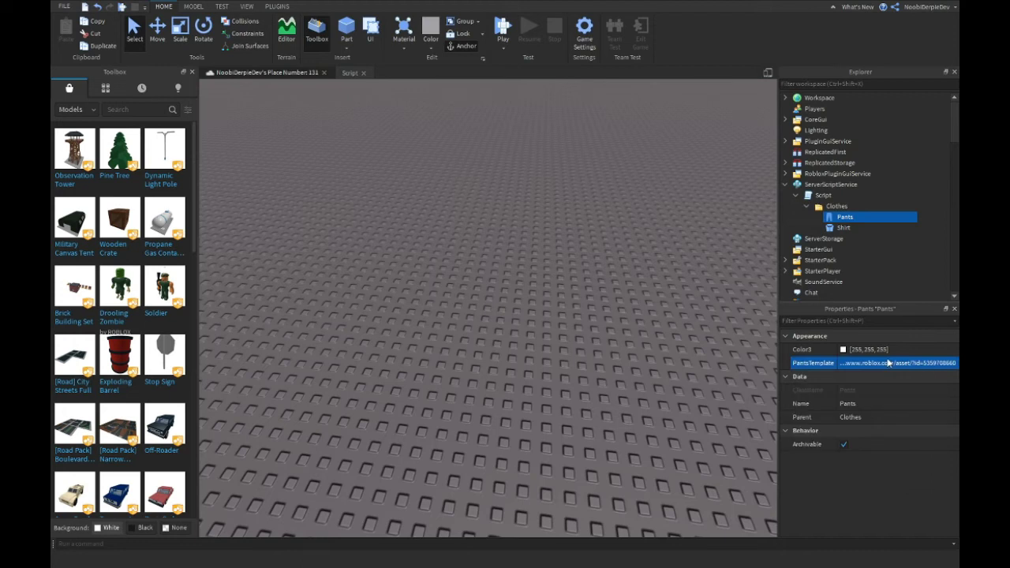
left_click(888, 363)
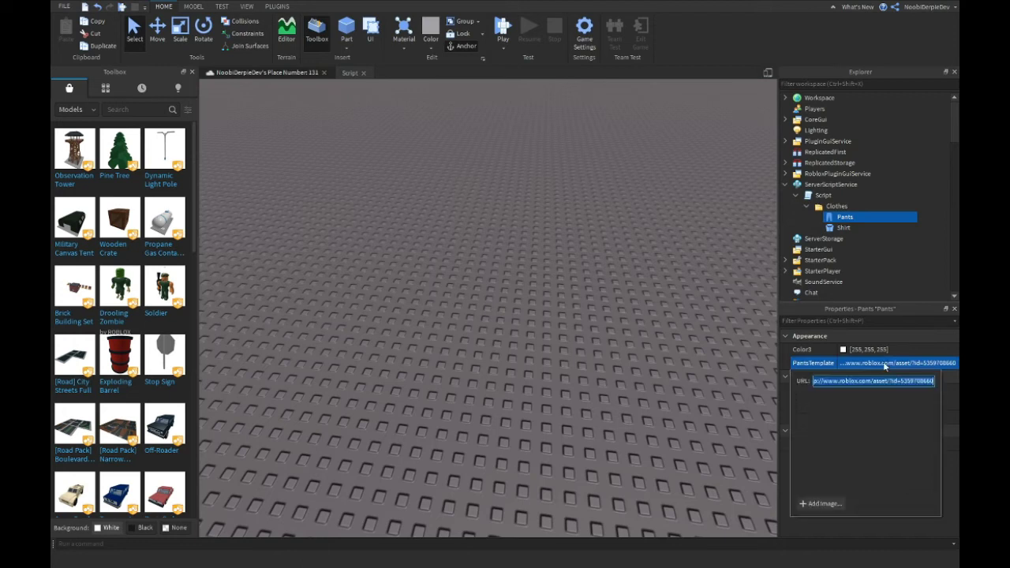
key("Return")
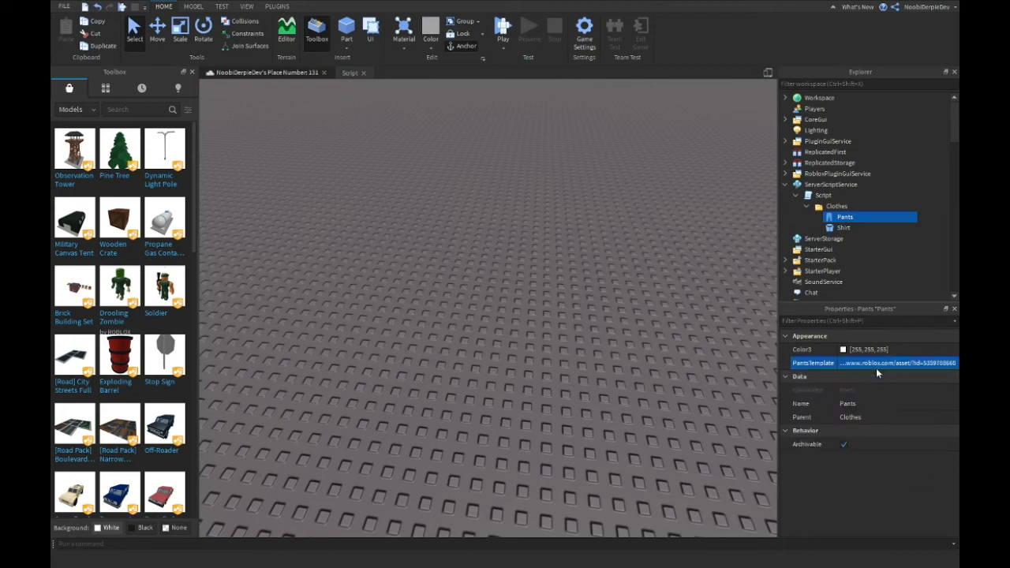
left_click(890, 364)
left_click(902, 381)
key("ctrl+v")
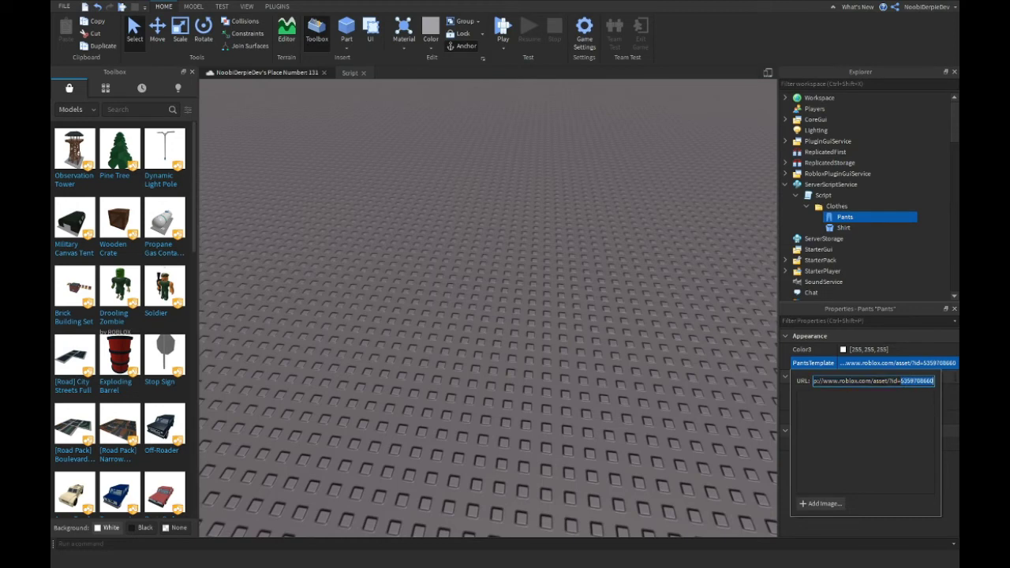
key("Return")
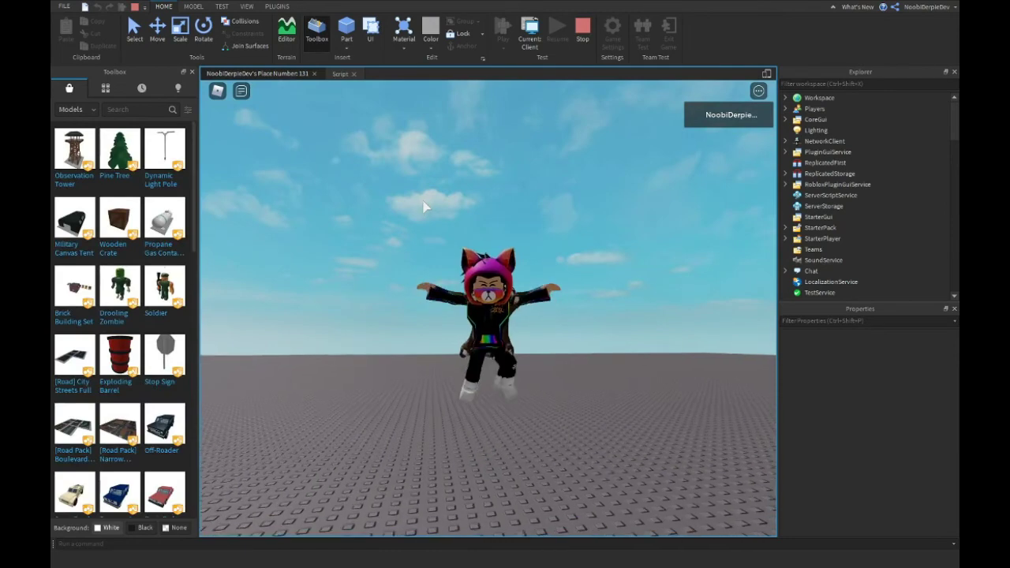
- Toggle the Developer Console with F9, then stop the playtest
key("F9")
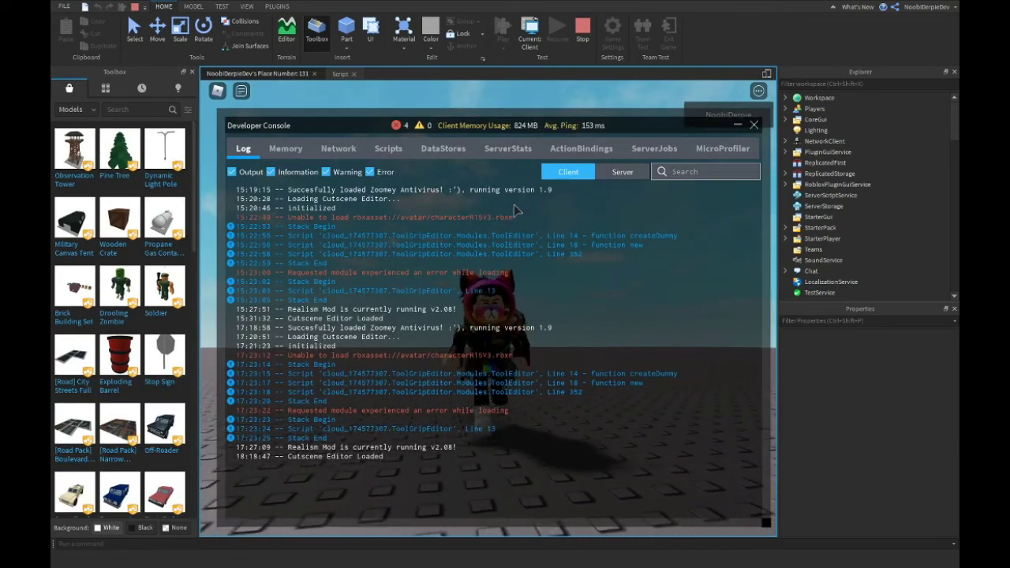
key("F9")
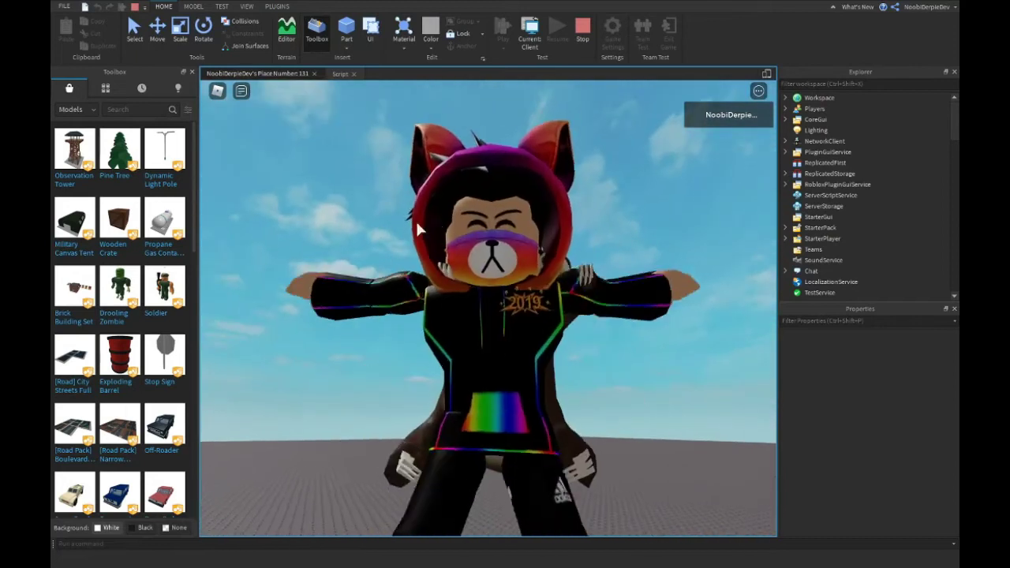
left_click(578, 31)
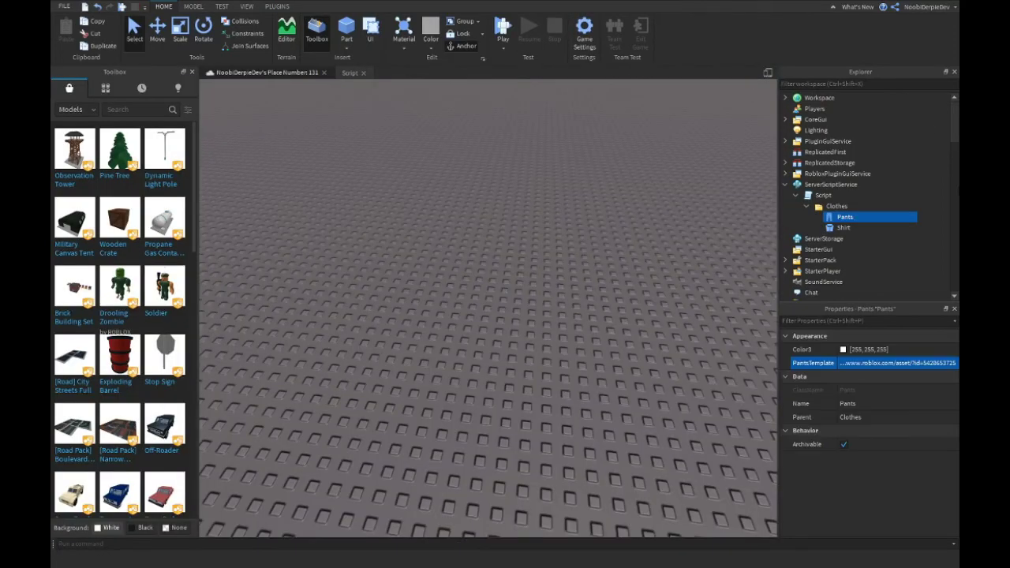
- Open the clothing Script under ServerScriptService in the code editor
left_click(824, 184)
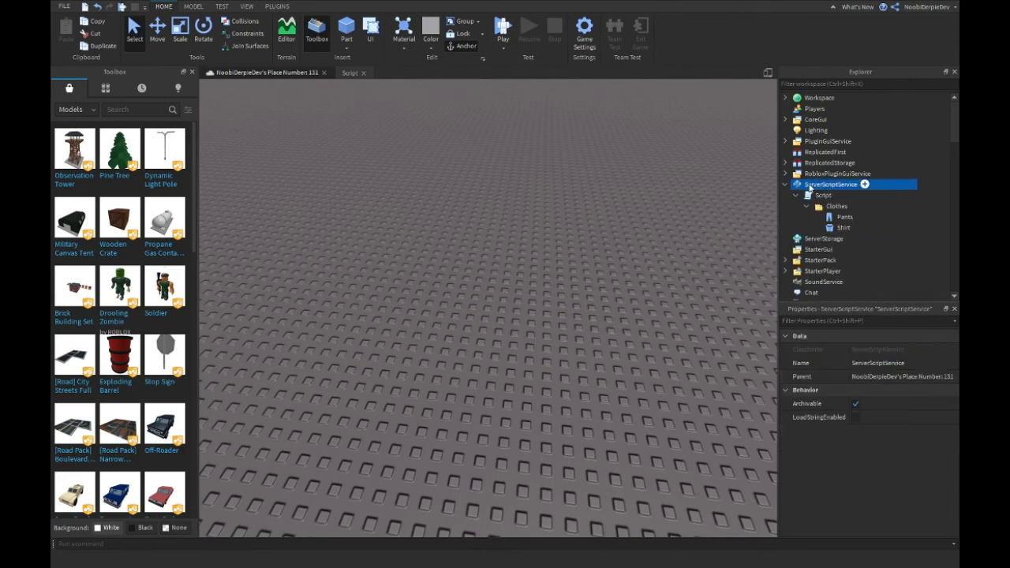
double_click(820, 195)
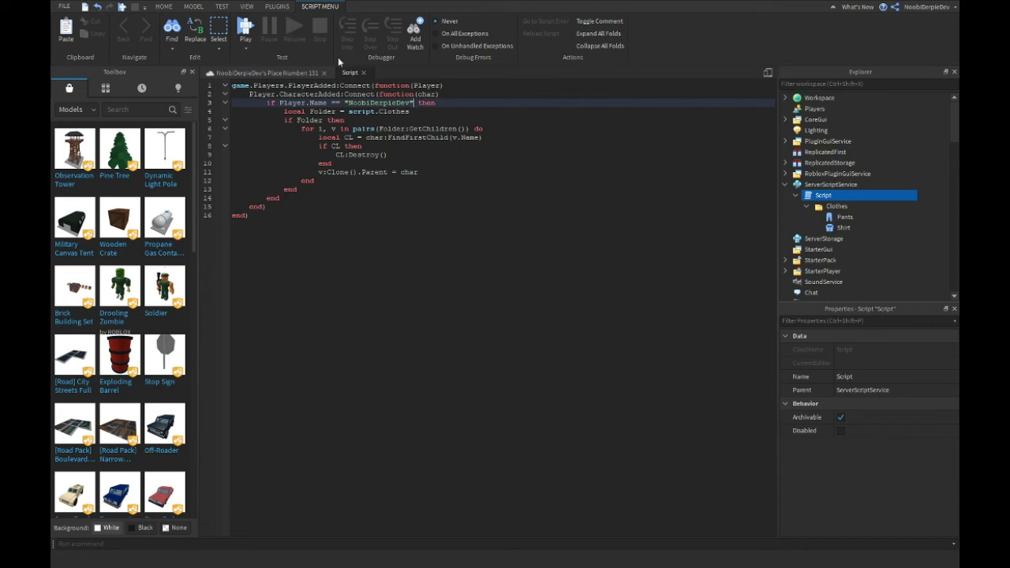
left_click(840, 206)
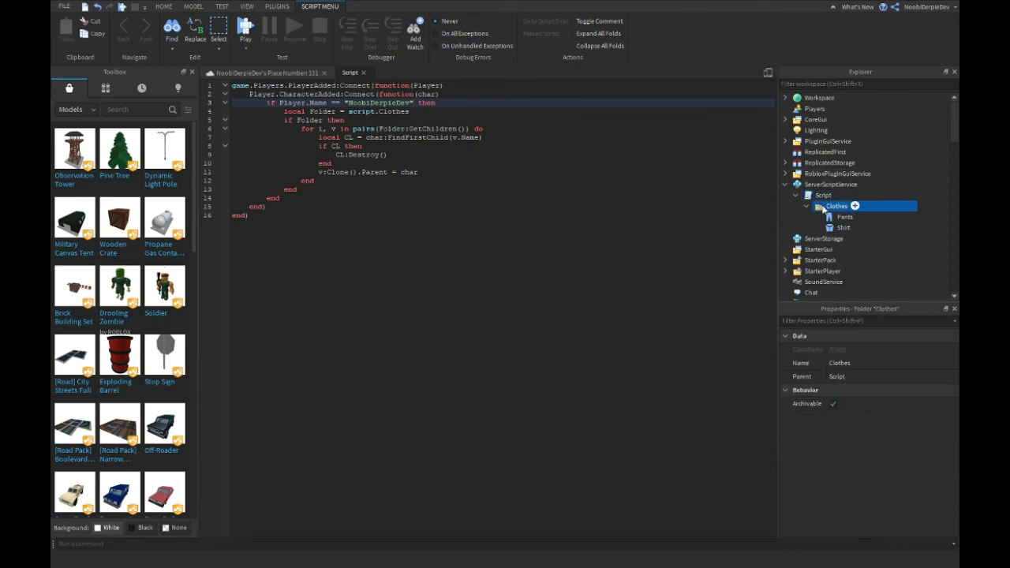